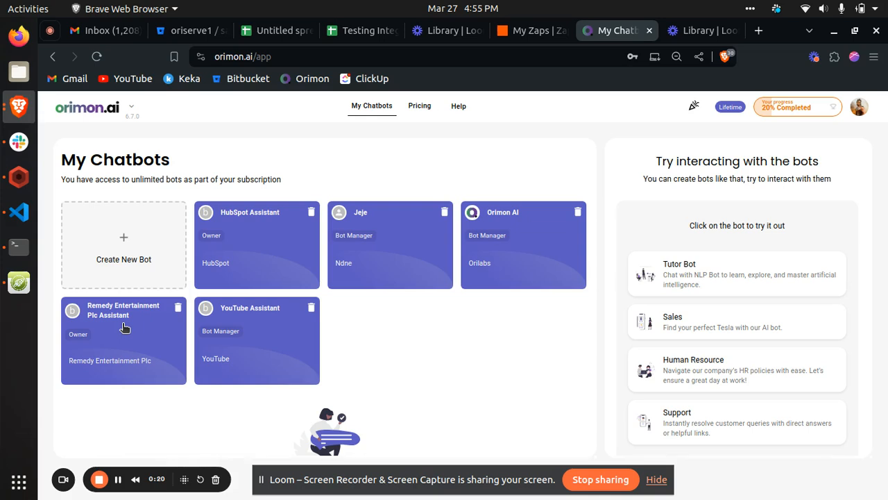
- Open the Remedy Entertainment Plc Assistant chatbot and go to its LeadFlow Integrations settings
click(123, 326)
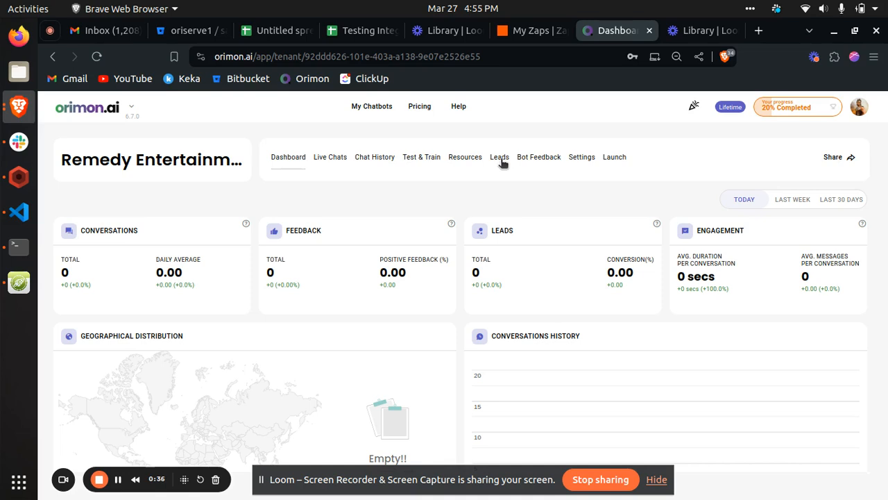
click(585, 158)
click(147, 331)
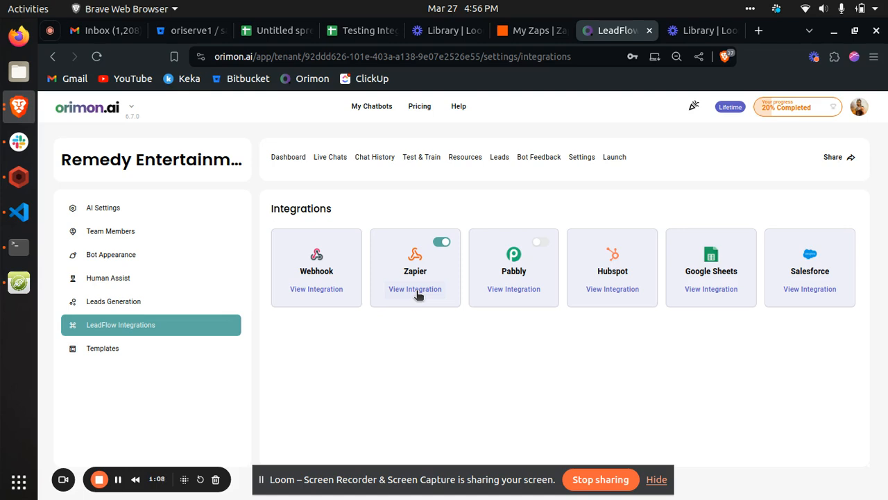
click(701, 32)
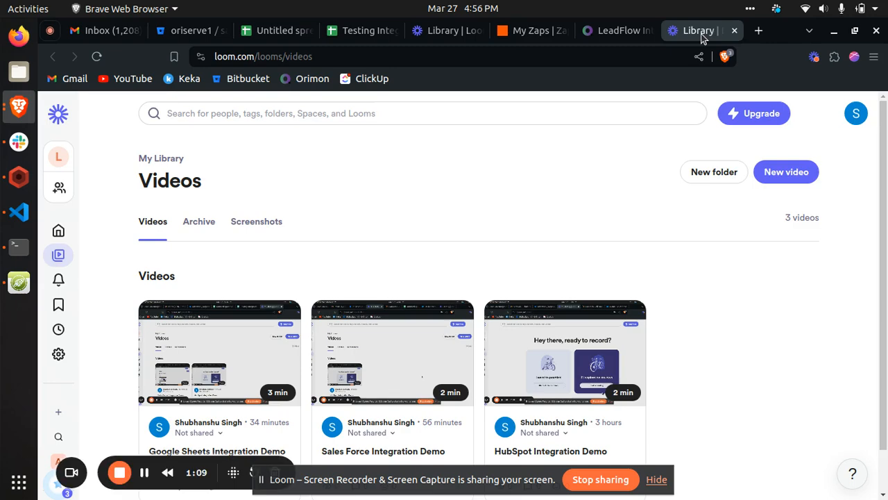
click(621, 34)
click(532, 33)
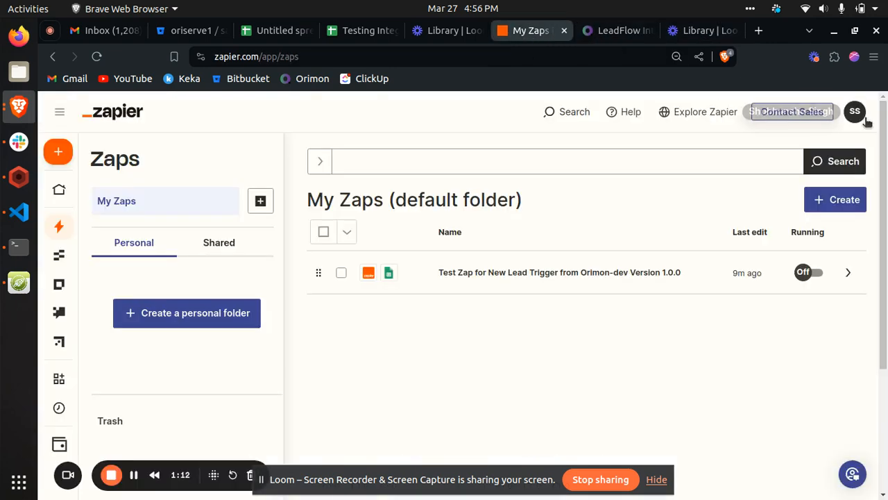
click(590, 35)
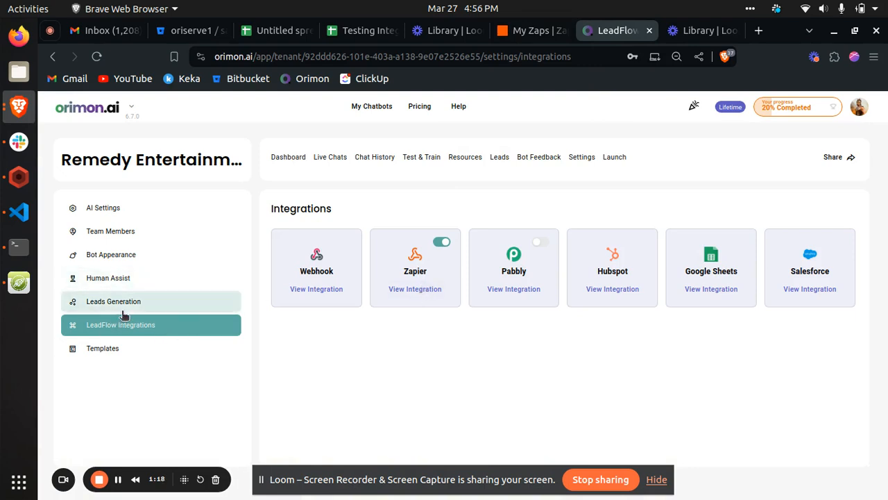
- Return to the chatbot list and reopen the Remedy Entertainment Plc Assistant's LeadFlow Integrations settings
click(80, 111)
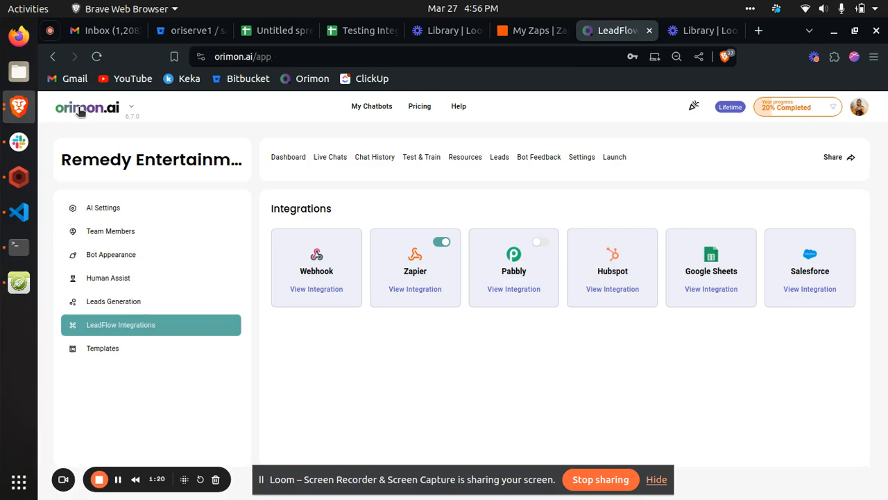
click(104, 339)
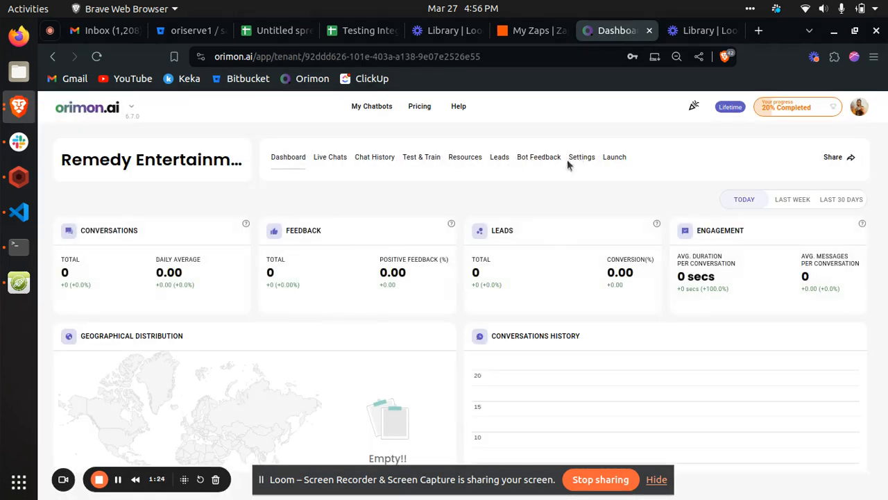
click(582, 158)
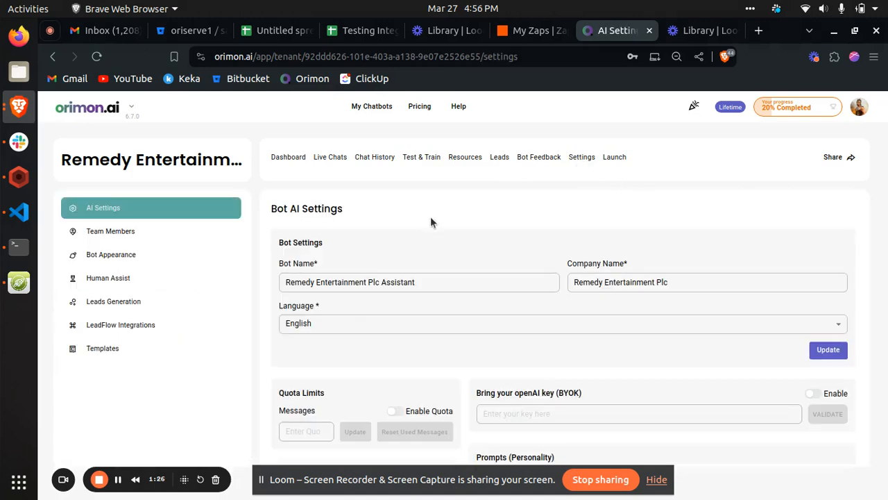
click(210, 324)
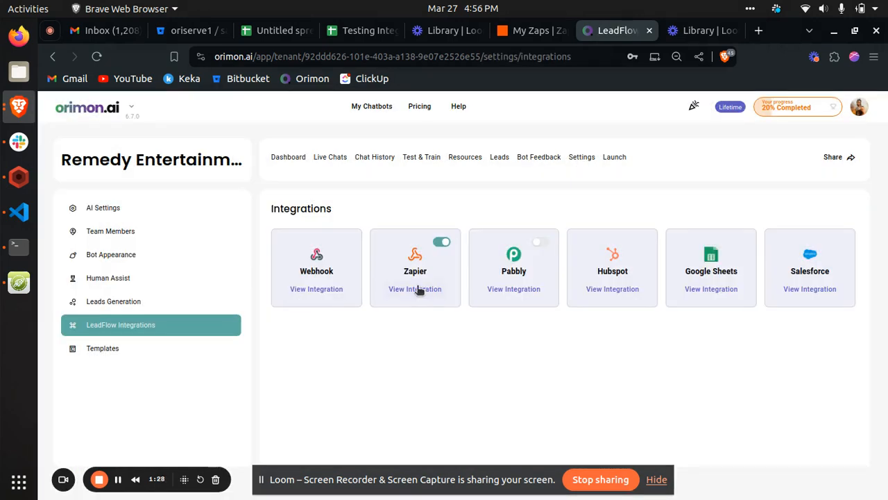
- View the Zapier integration with it enabled and generate an authentication token for it
click(443, 243)
click(442, 244)
click(414, 290)
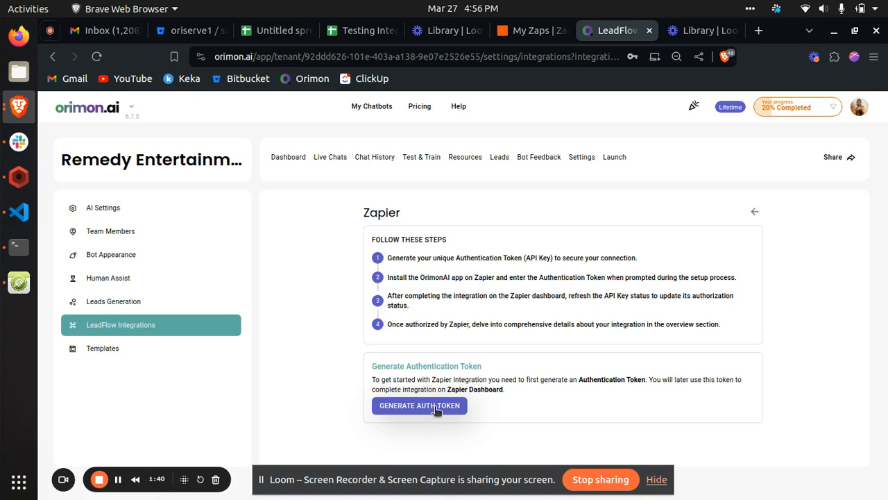
click(447, 405)
scroll(448, 410, down, 2)
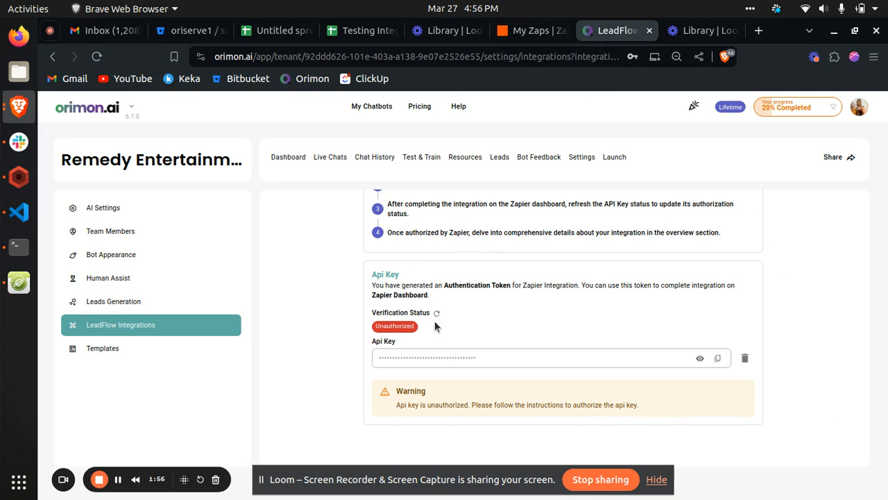
- Switch to Zapier and create a new Zap in the My Zaps default folder
click(507, 32)
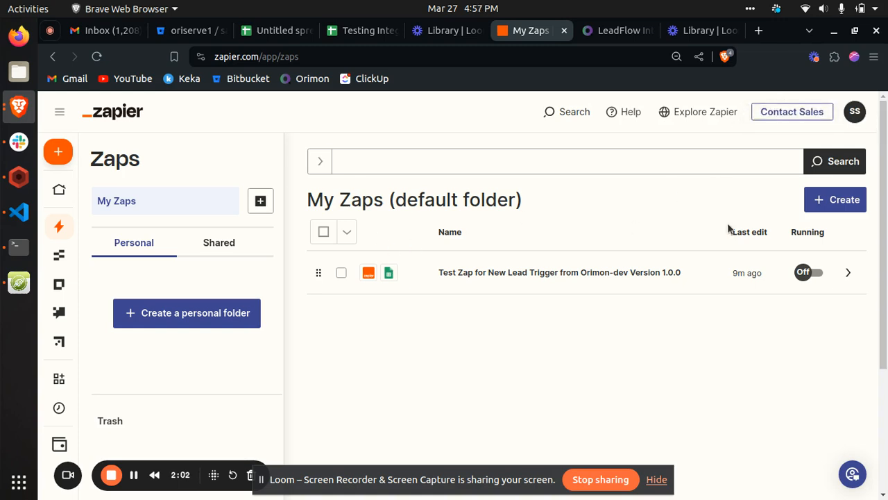
mouse_move(72, 152)
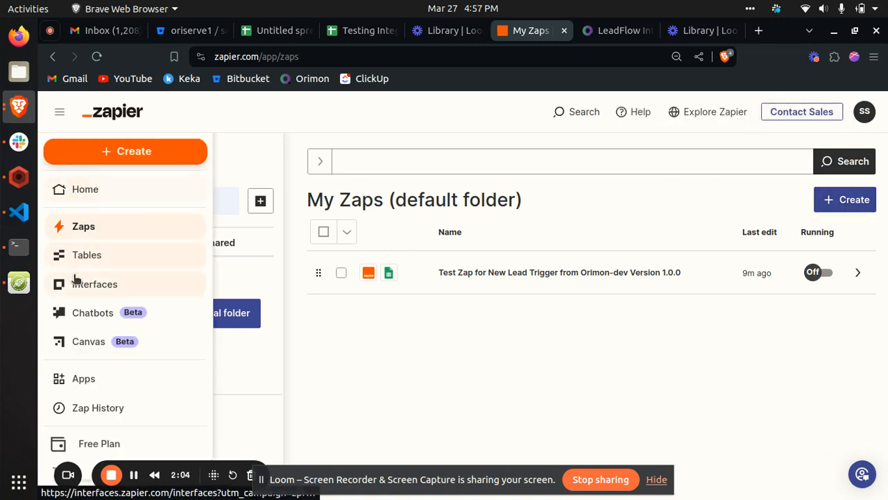
click(72, 230)
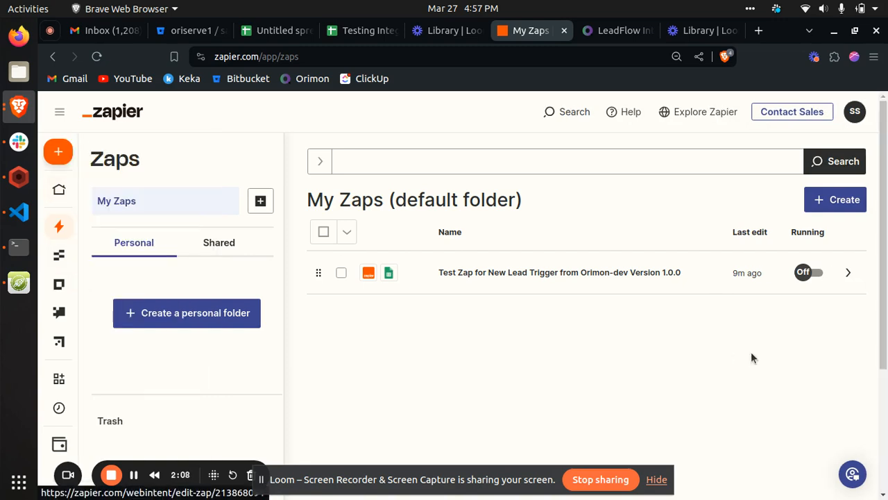
click(837, 206)
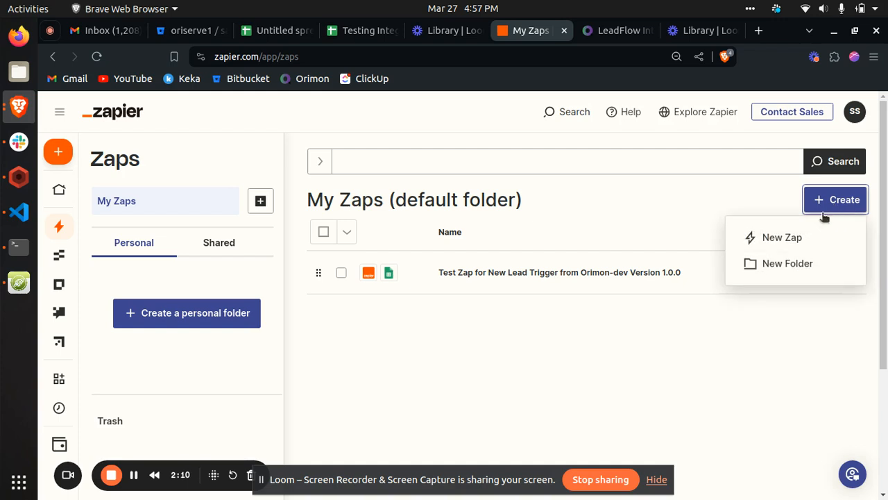
click(780, 243)
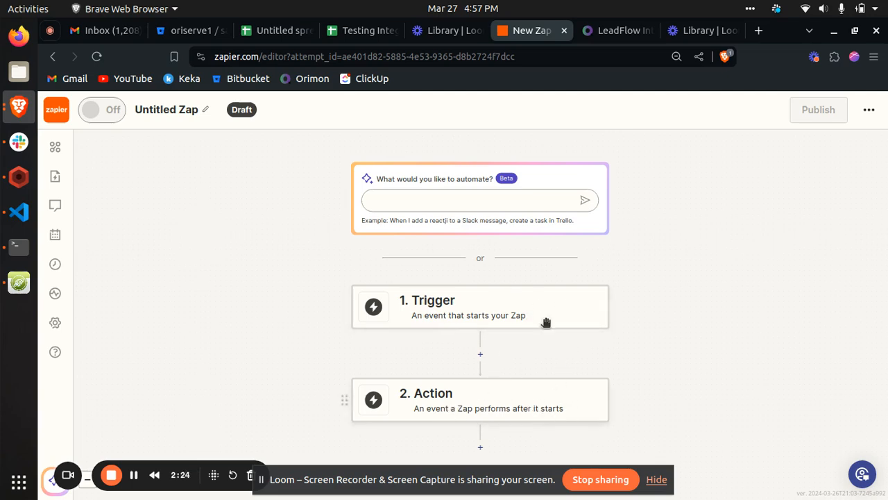
- Search the trigger apps for Orimon and set the Orimon Beta app as the Zap's trigger
click(495, 305)
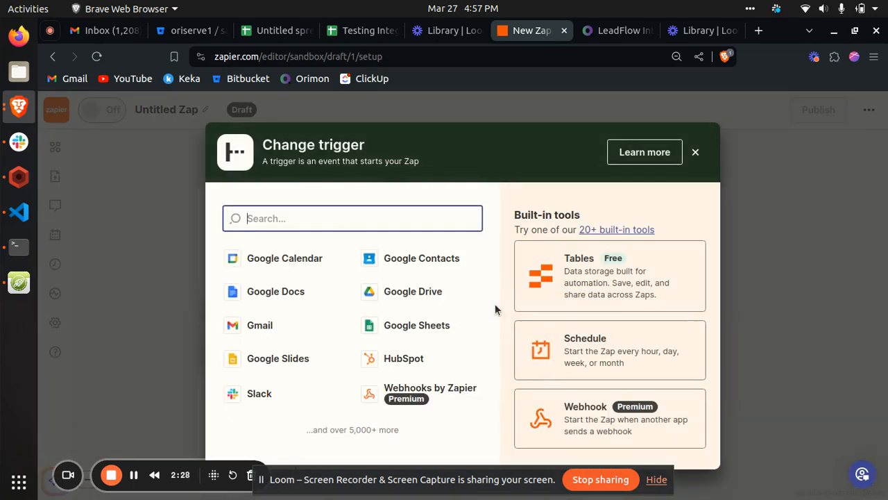
text(O)
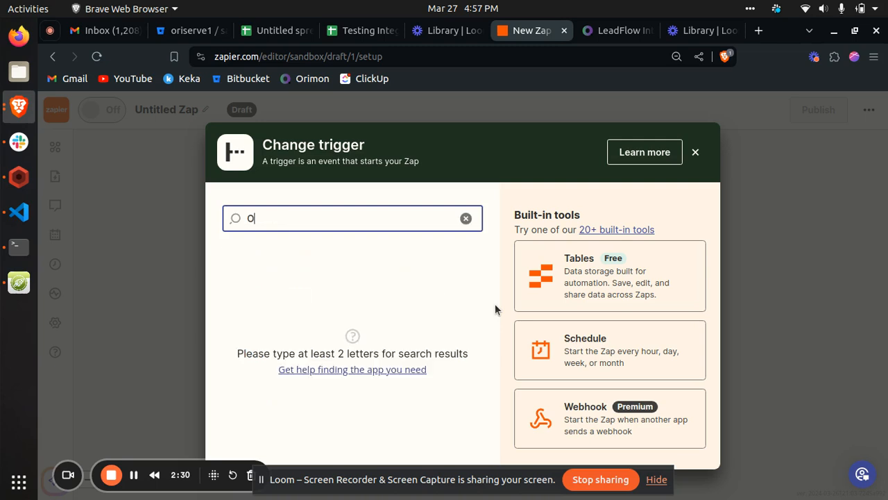
text(rimon)
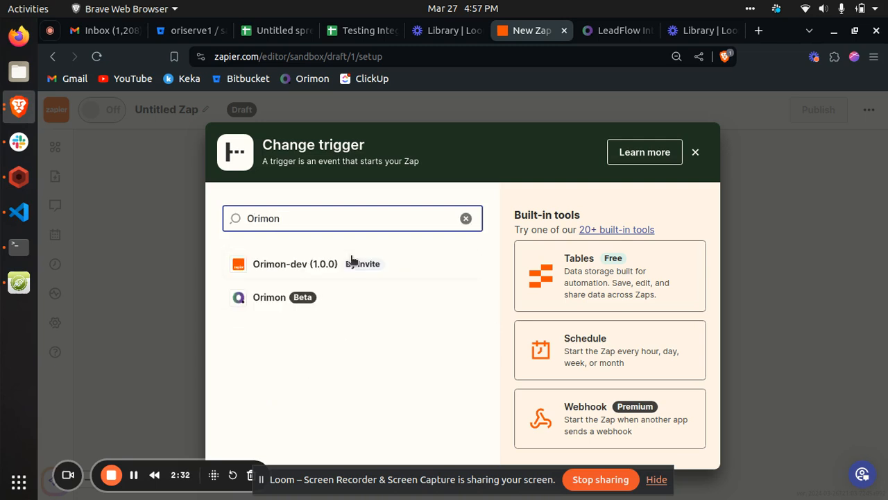
click(278, 304)
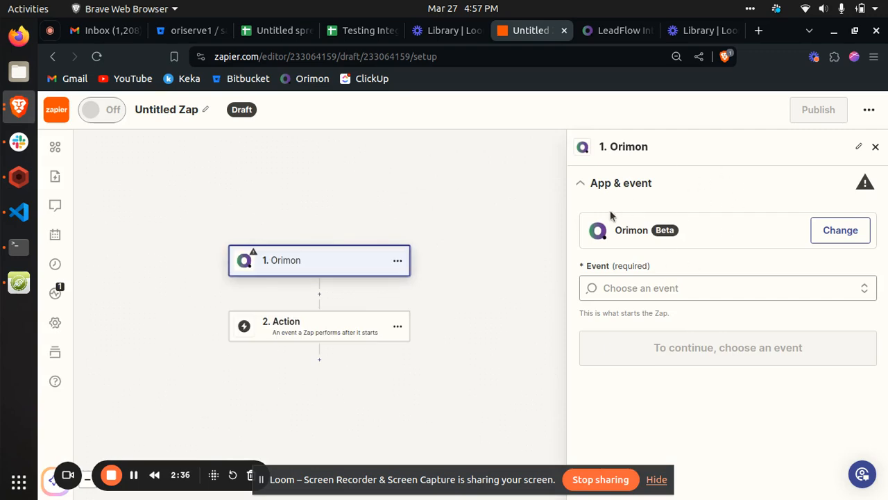
click(831, 232)
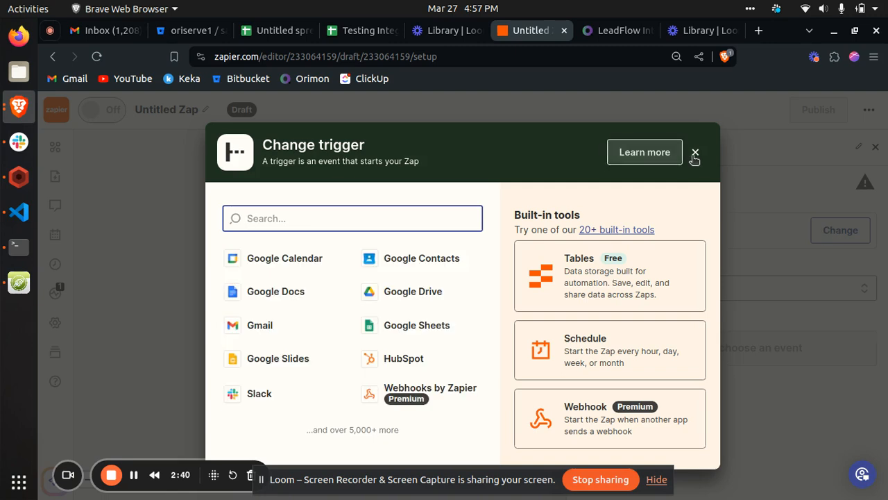
click(695, 153)
- Set the Orimon trigger event to New Lead and continue to the account setup
click(641, 289)
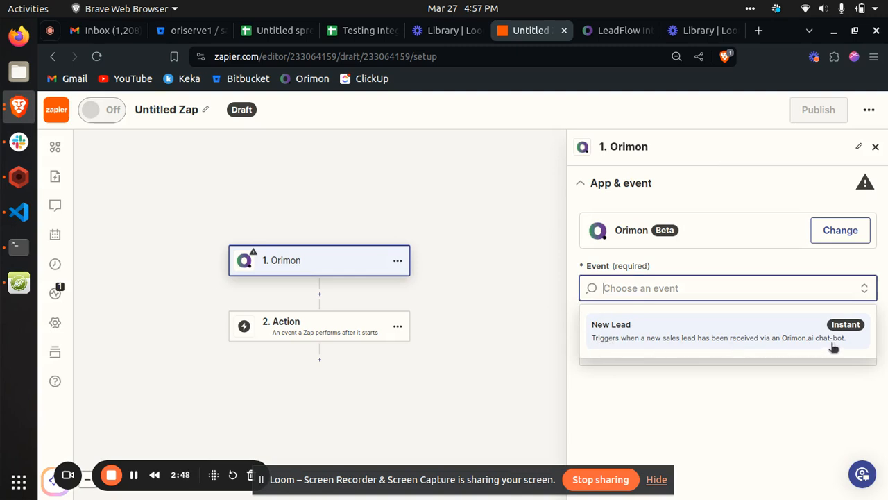
click(726, 336)
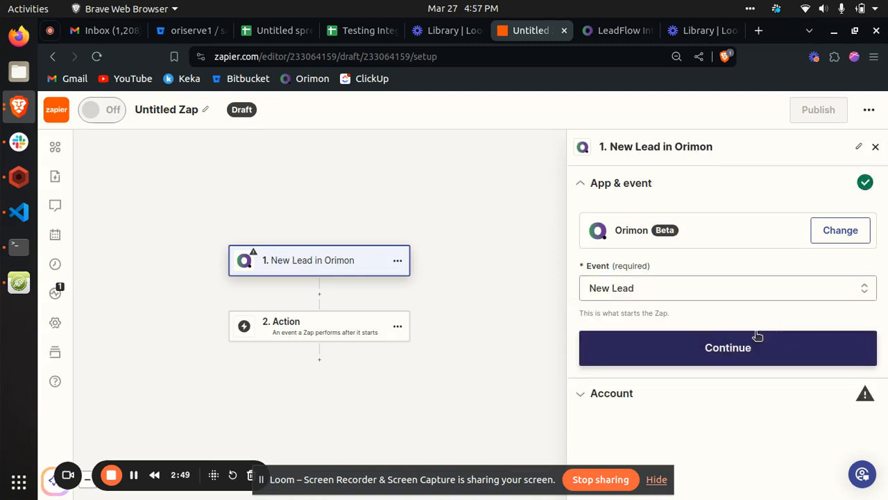
click(646, 359)
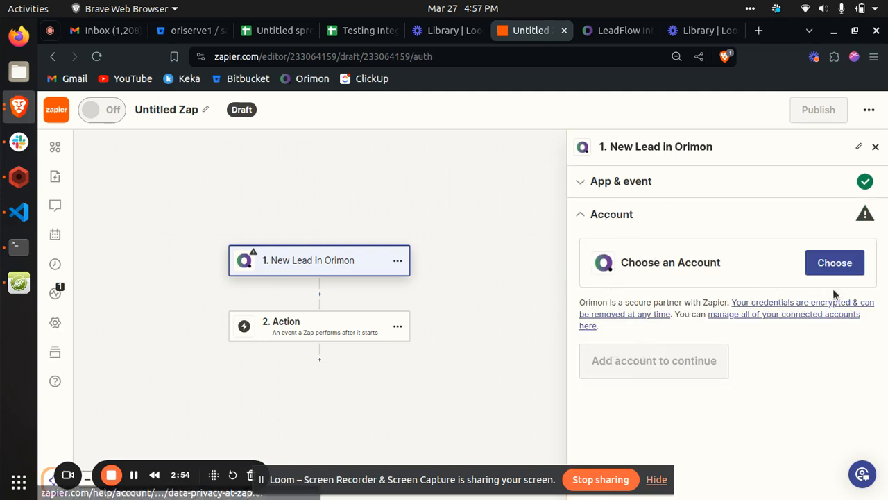
- Start connecting a new Orimon account for the trigger and read the API key instructions
click(836, 267)
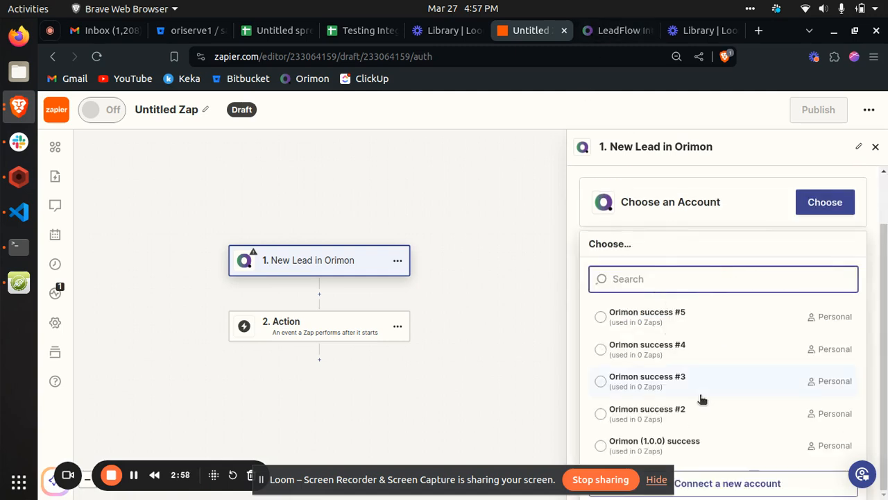
click(750, 481)
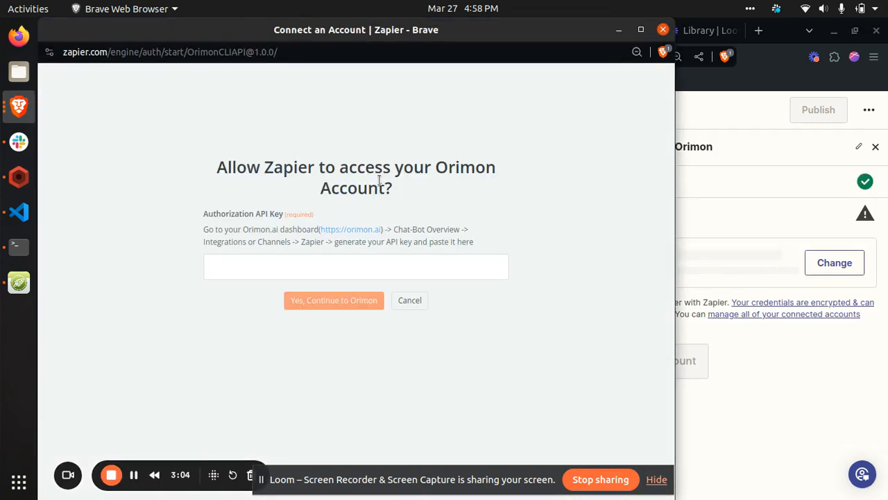
drag(195, 226, 483, 249)
click(482, 249)
- Set the authorization window aside and copy the API key from Orimon's Zapier integration page
click(618, 29)
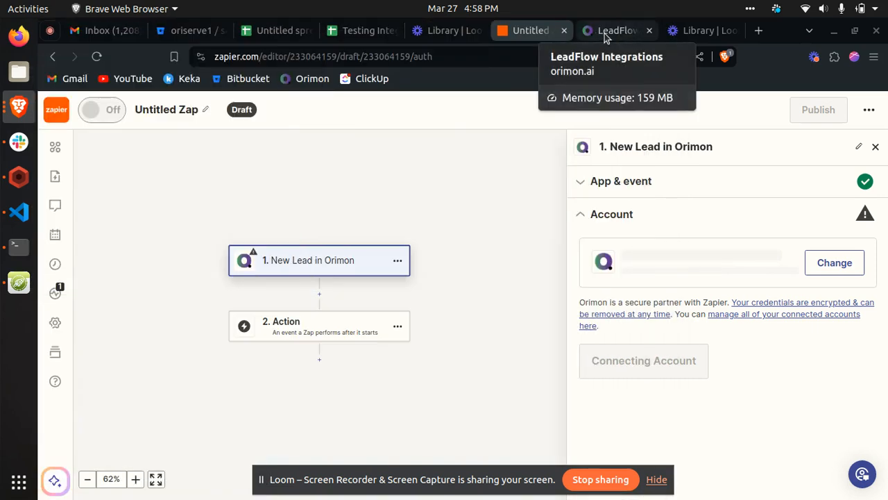
click(604, 30)
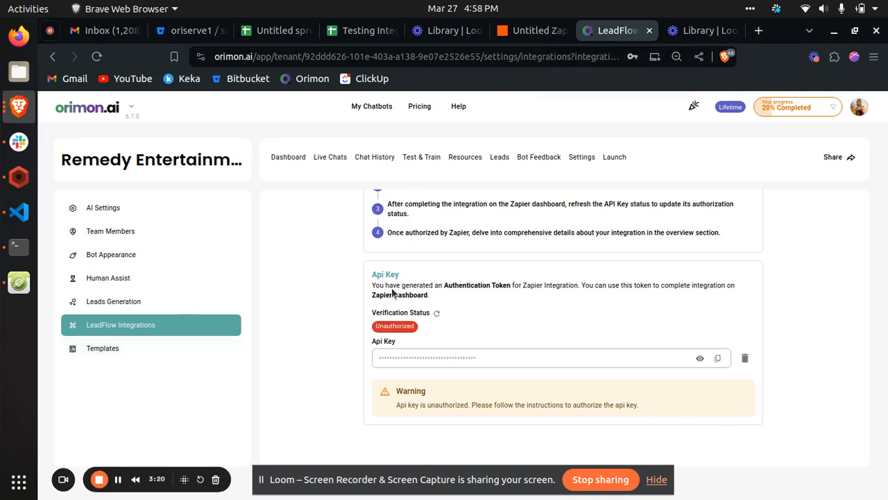
click(718, 359)
click(506, 33)
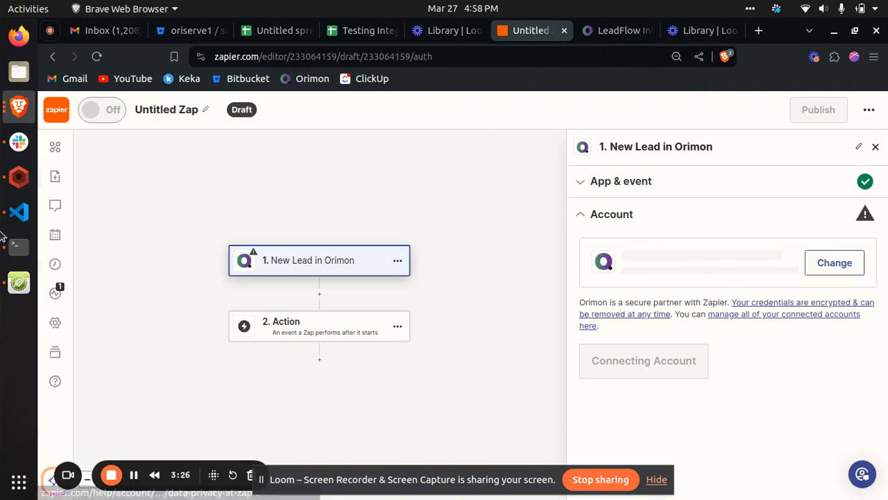
click(18, 106)
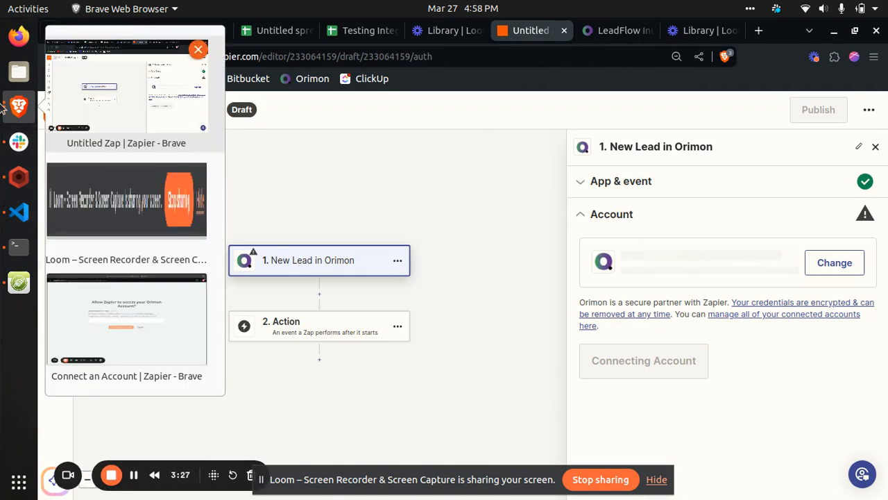
click(115, 318)
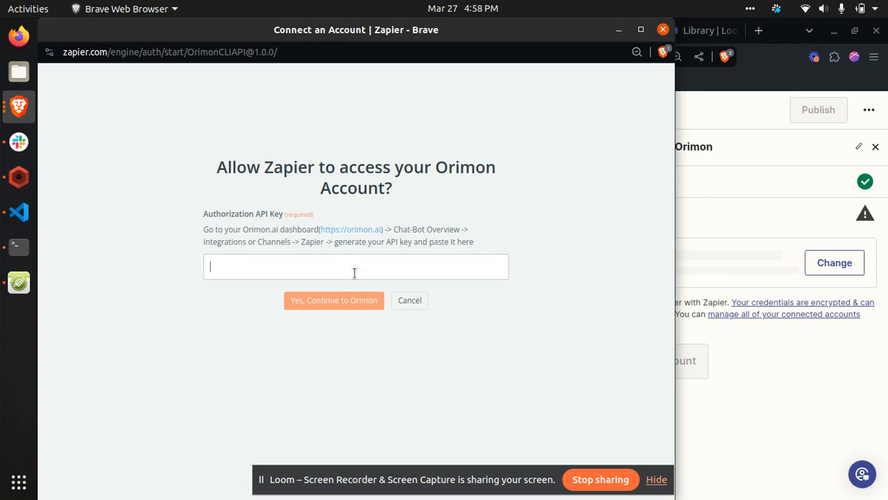
key(ctrl+v)
click(356, 302)
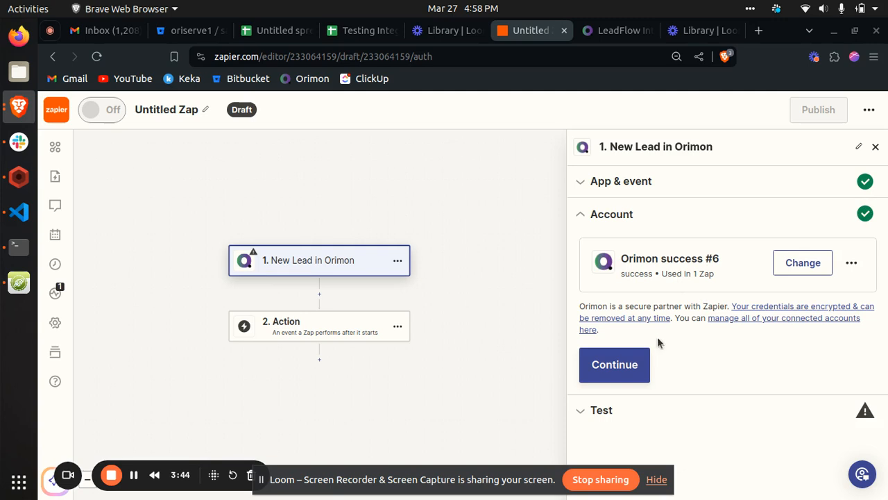
- Continue with the connected Orimon account, test the New Lead trigger, and review the sample lead's fields
click(621, 365)
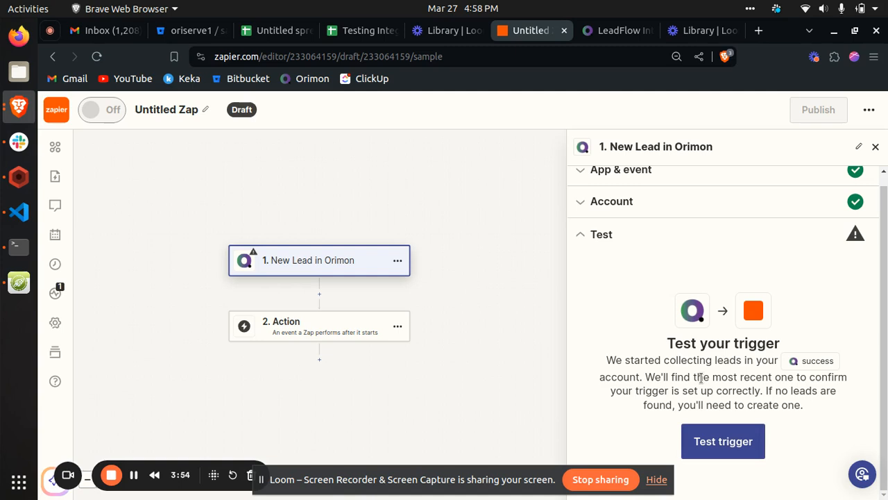
click(713, 445)
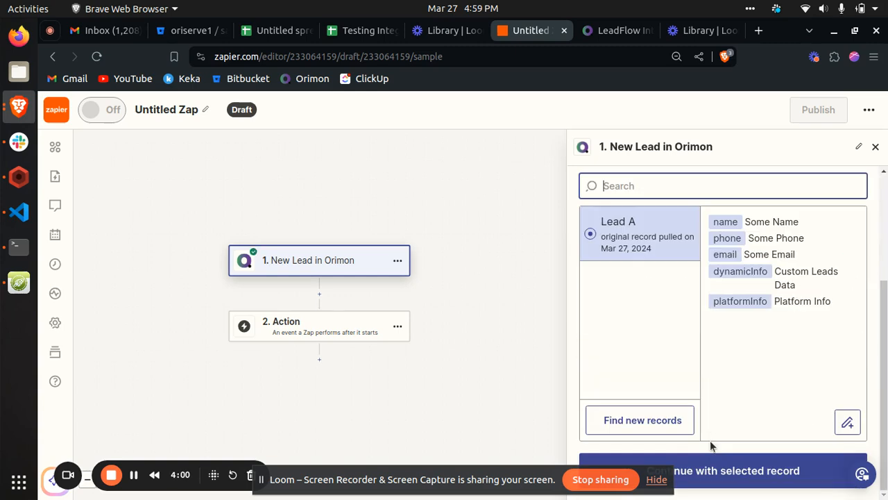
drag(748, 221, 848, 300)
click(831, 301)
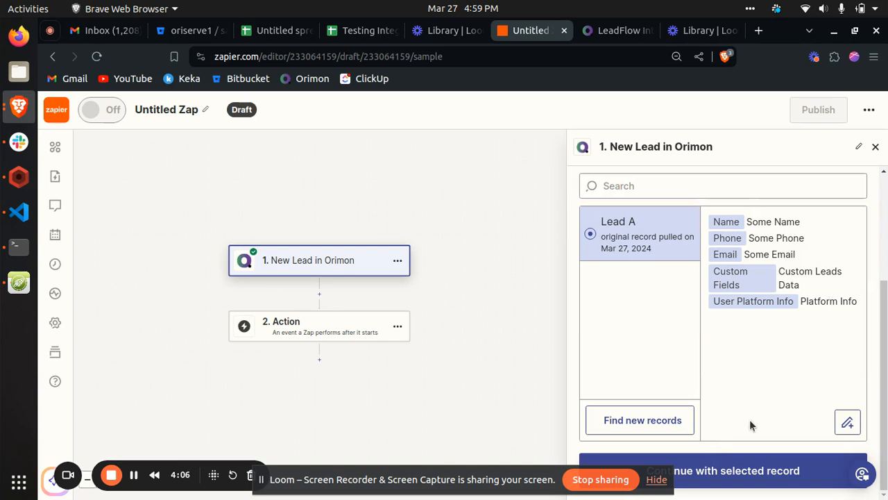
- Refresh the API key's verification status on Orimon's Zapier integration page and return to the Zap editor
click(614, 31)
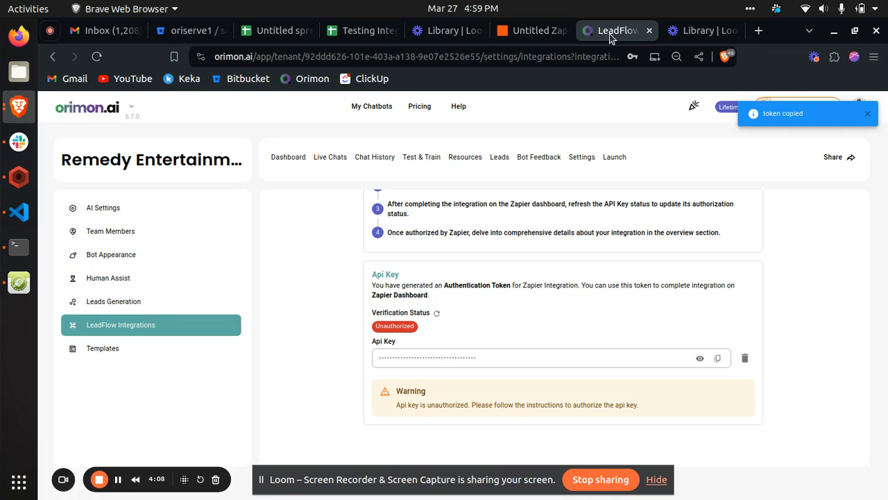
click(437, 315)
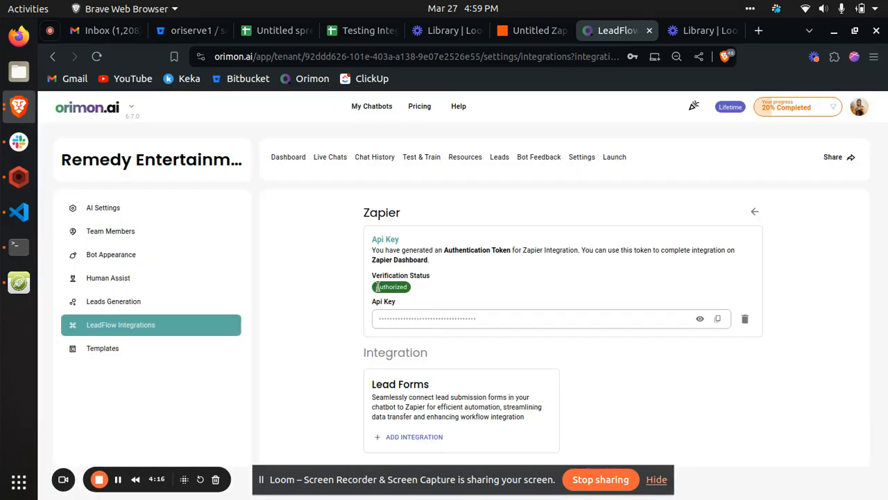
click(528, 31)
- Continue with the selected lead record and set the action to Google Sheets with the Create Spreadsheet Row event
click(751, 472)
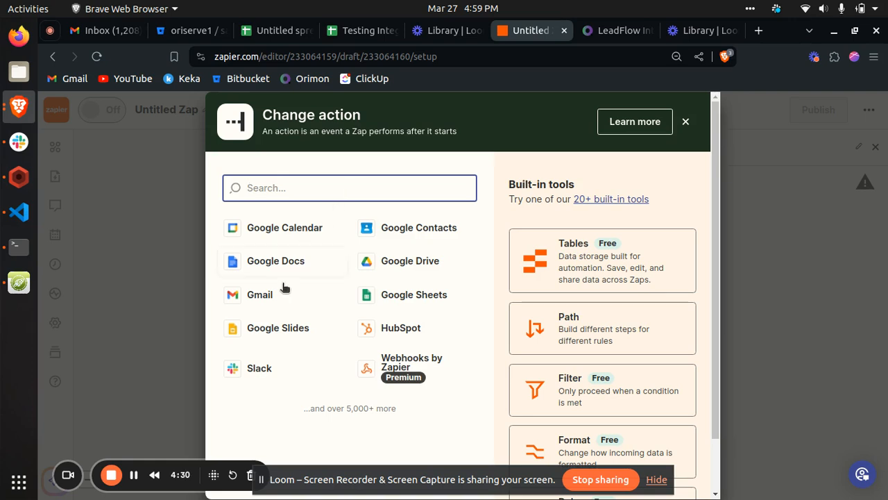
click(400, 296)
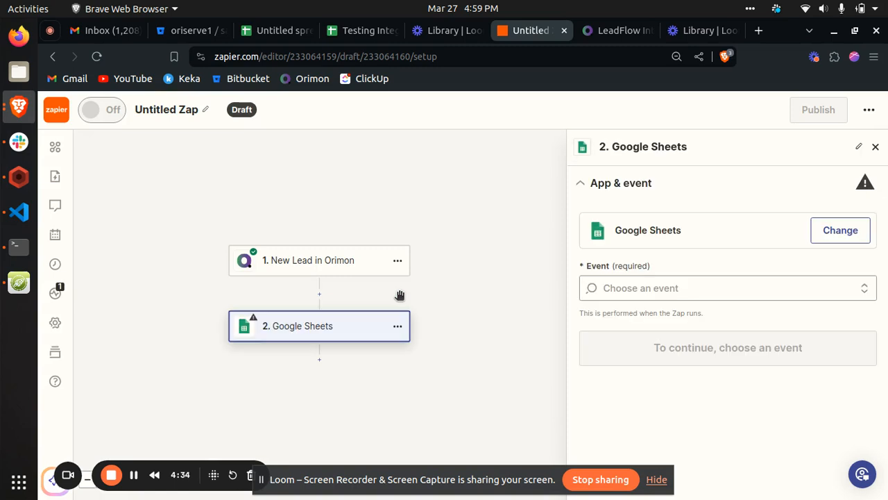
click(676, 288)
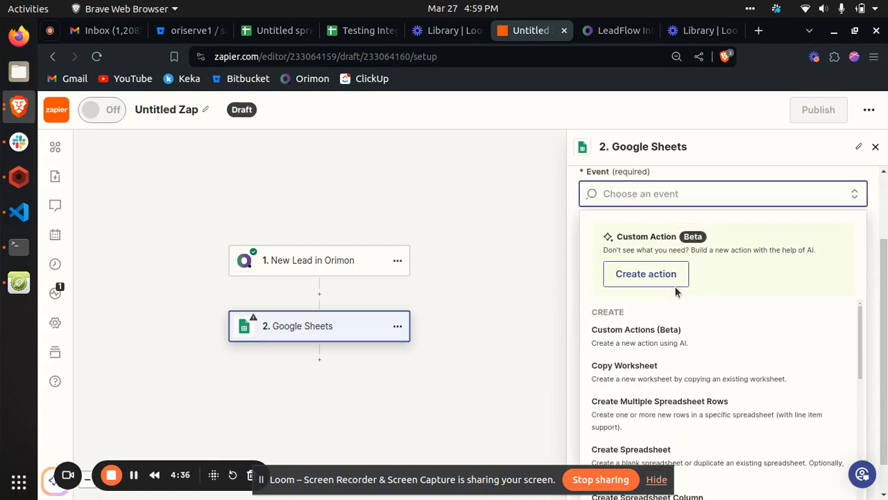
scroll(677, 291, down, 1)
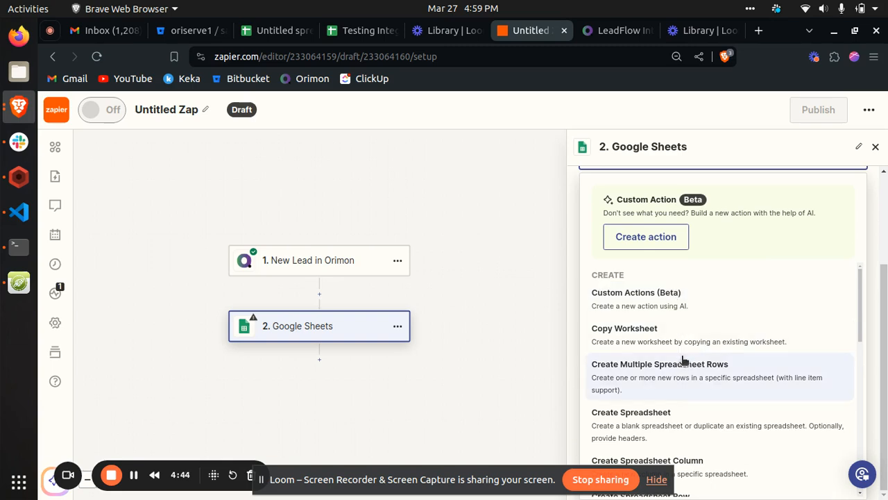
scroll(684, 359, down, 2)
scroll(685, 360, up, 2)
scroll(684, 359, down, 1)
scroll(684, 360, down, 3)
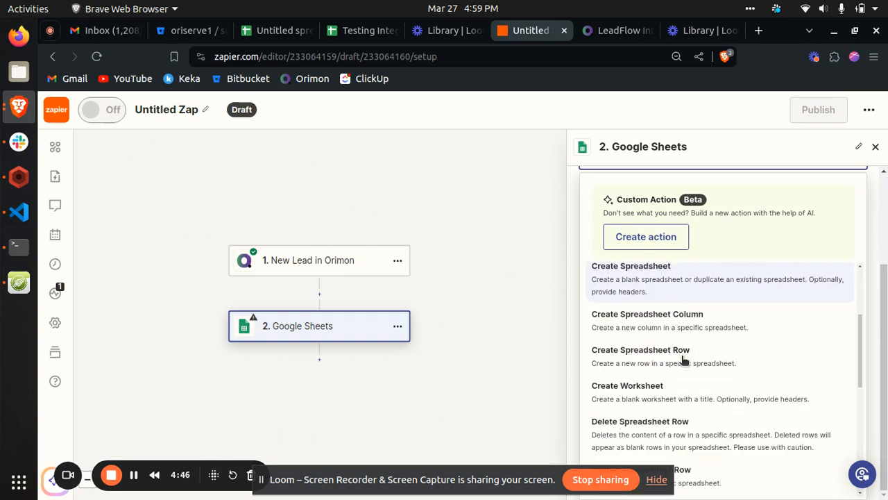
click(634, 340)
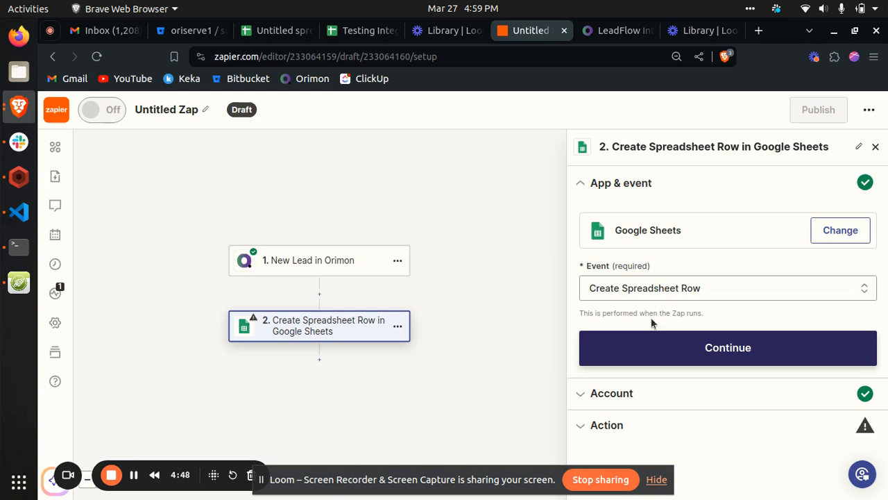
click(692, 348)
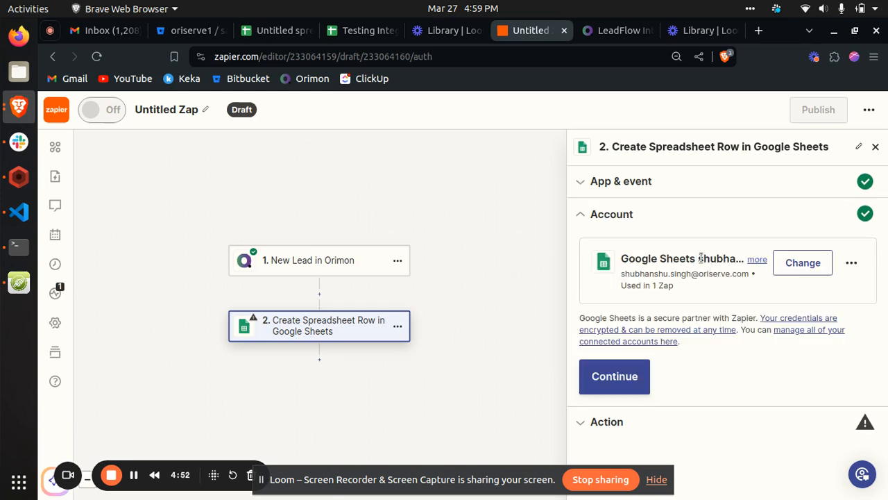
- Keep the connected Google Sheets account and choose My Google Drive, the Testing Integration spreadsheet, and the Sheet1 worksheet
click(615, 376)
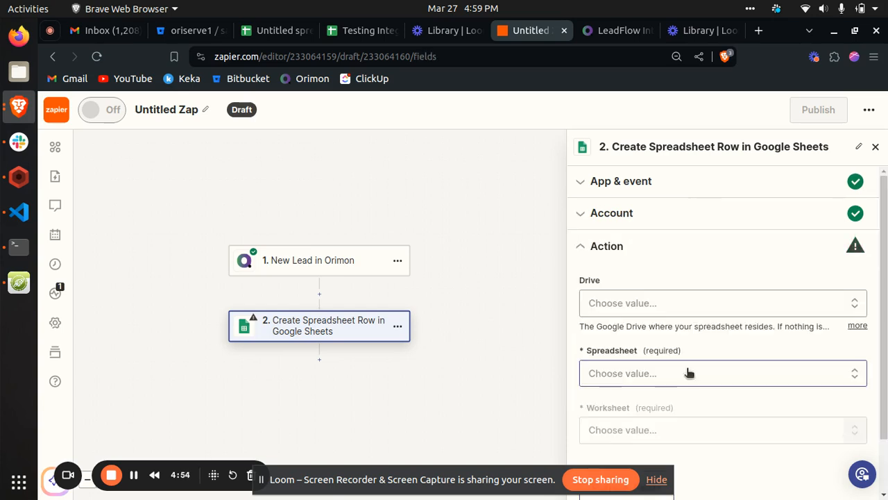
click(632, 312)
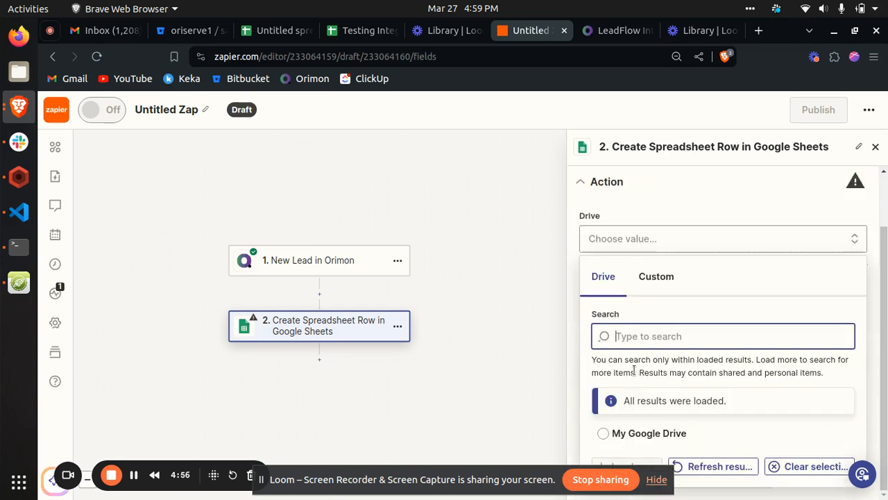
click(607, 435)
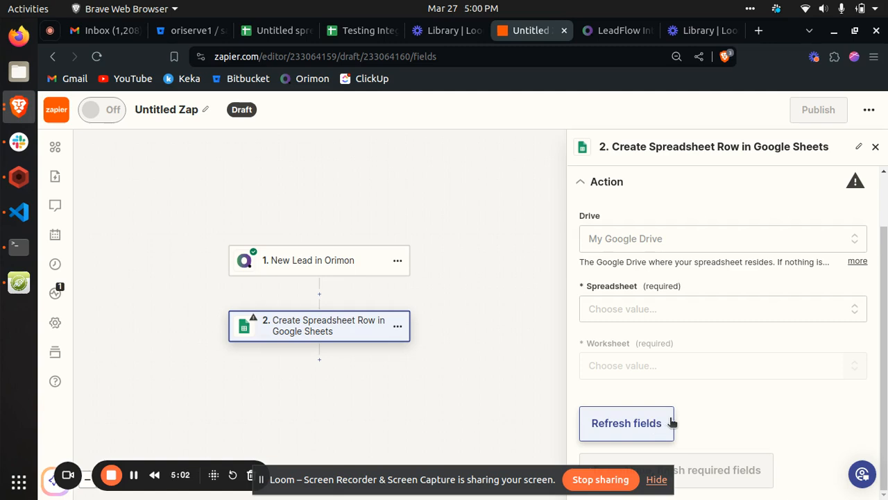
click(618, 311)
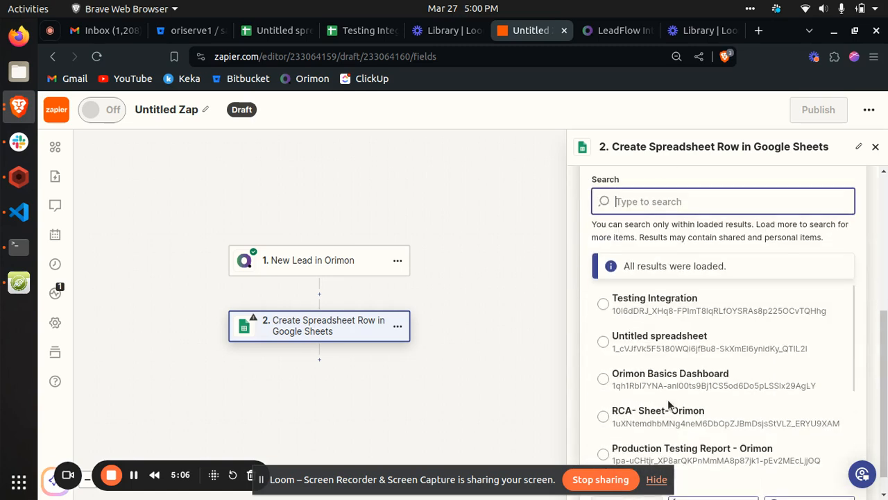
click(602, 303)
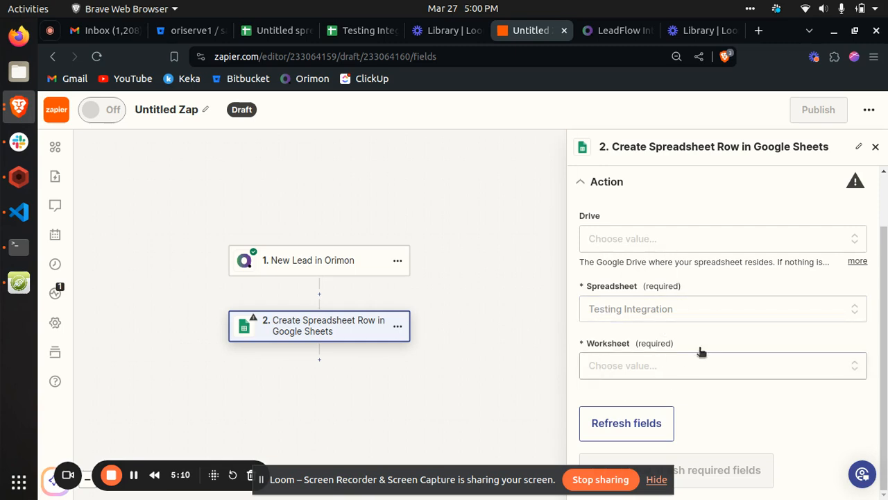
click(637, 364)
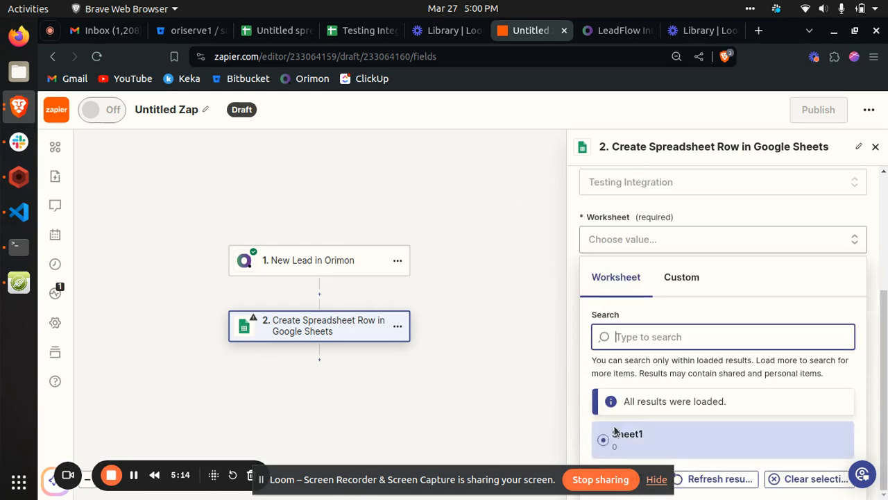
click(614, 434)
- Review the action's row fields, compare them with the column headers in the Testing Integration spreadsheet, and return to the Zap editor
scroll(710, 351, down, 2)
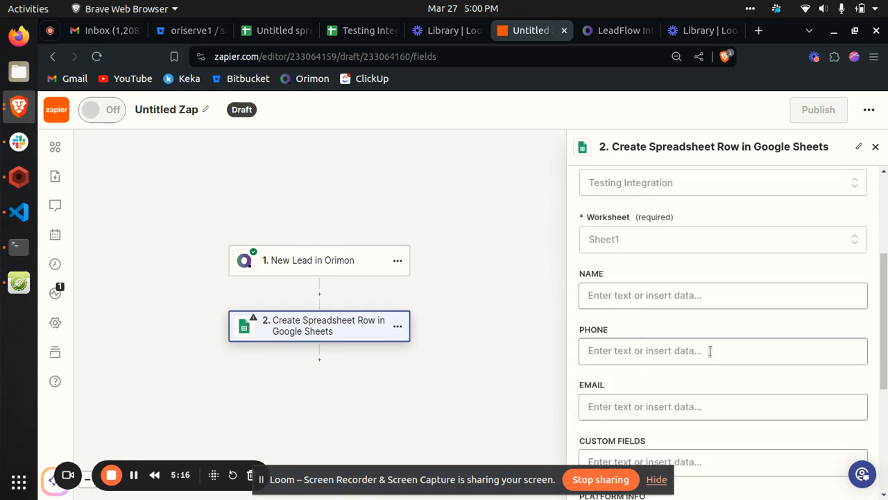
scroll(710, 351, up, 1)
scroll(710, 351, down, 1)
scroll(710, 352, up, 2)
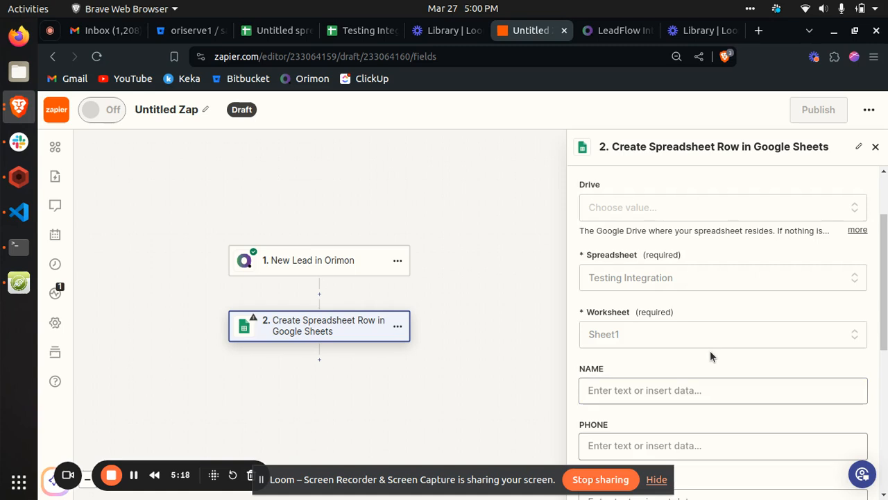
scroll(710, 349, down, 1)
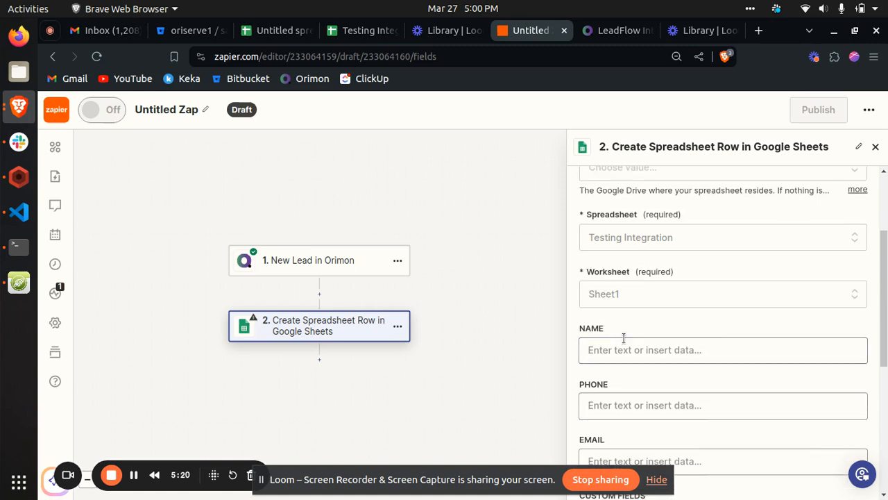
scroll(623, 340, down, 5)
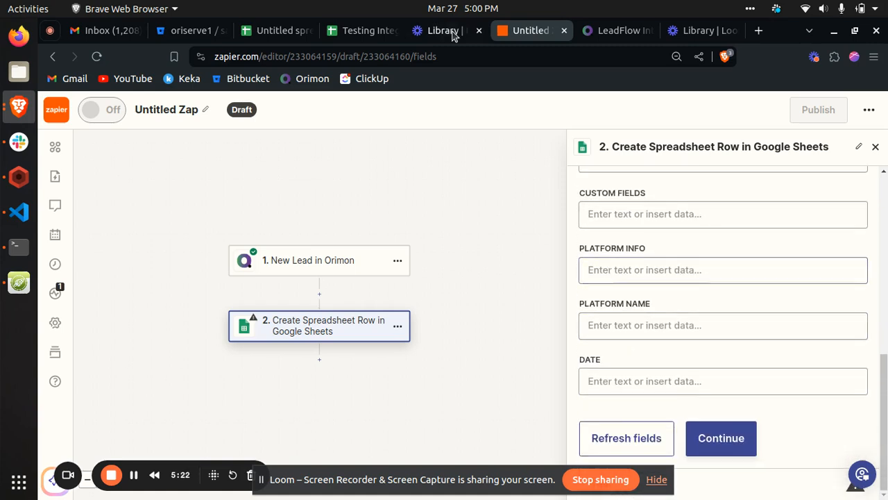
click(355, 31)
click(231, 251)
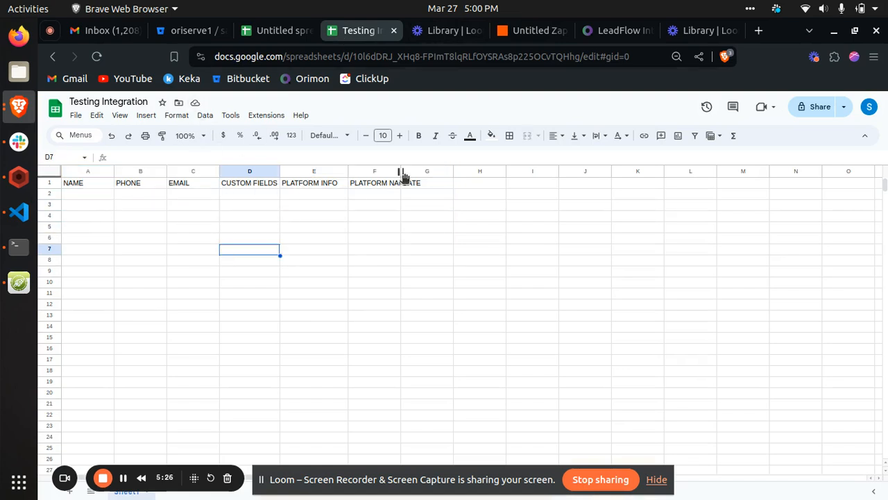
click(591, 31)
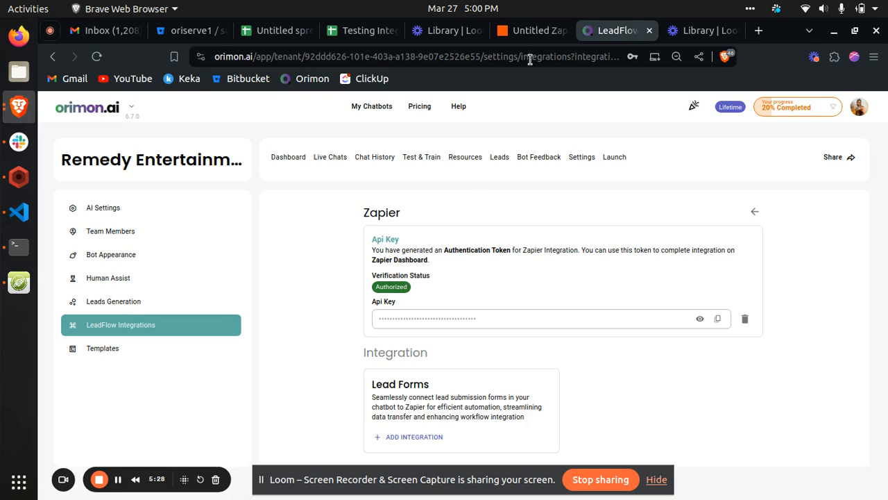
key(ctrl+Tab)
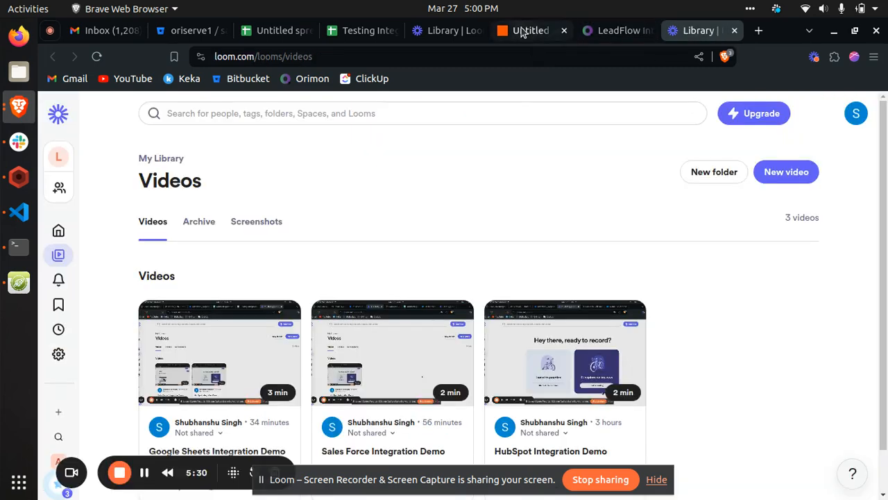
click(522, 32)
- Map the NAME column to the Name field of the new Orimon lead
scroll(659, 229, up, 5)
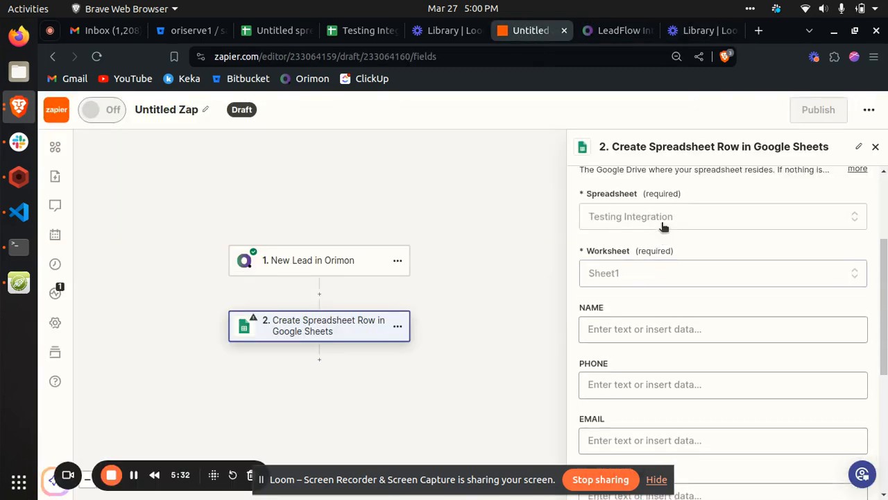
scroll(663, 226, up, 1)
click(646, 358)
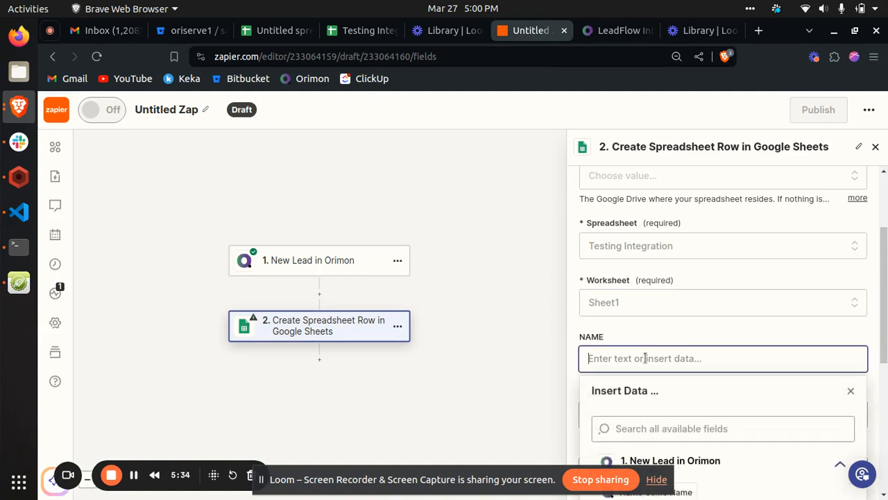
scroll(646, 358, down, 5)
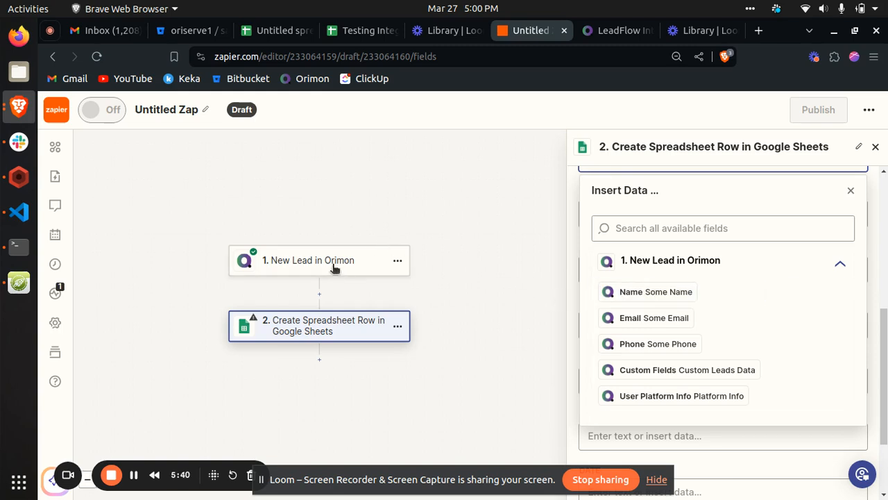
click(643, 291)
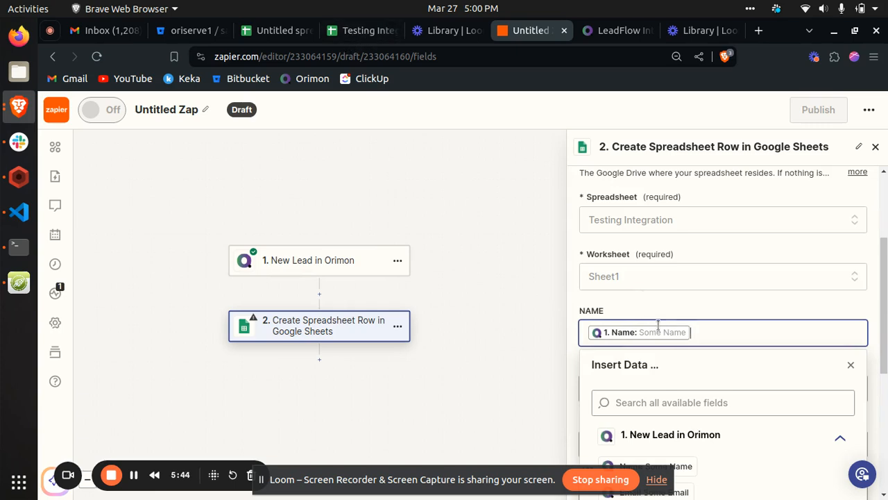
scroll(613, 305, down, 1)
click(580, 239)
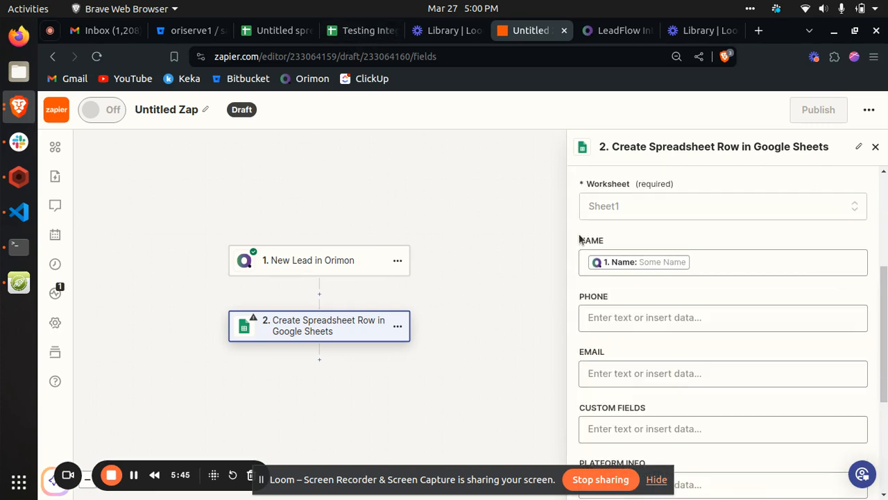
- Map the PHONE and EMAIL columns to the Orimon lead's Phone and Email fields
click(623, 317)
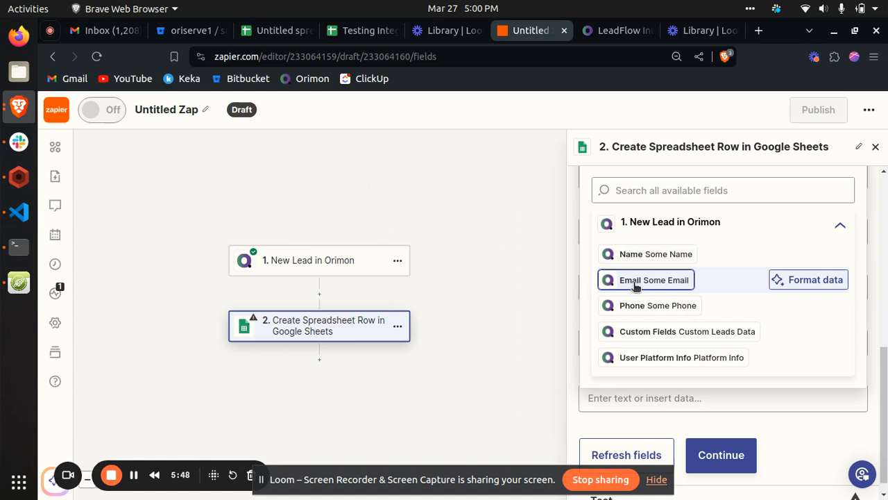
click(627, 306)
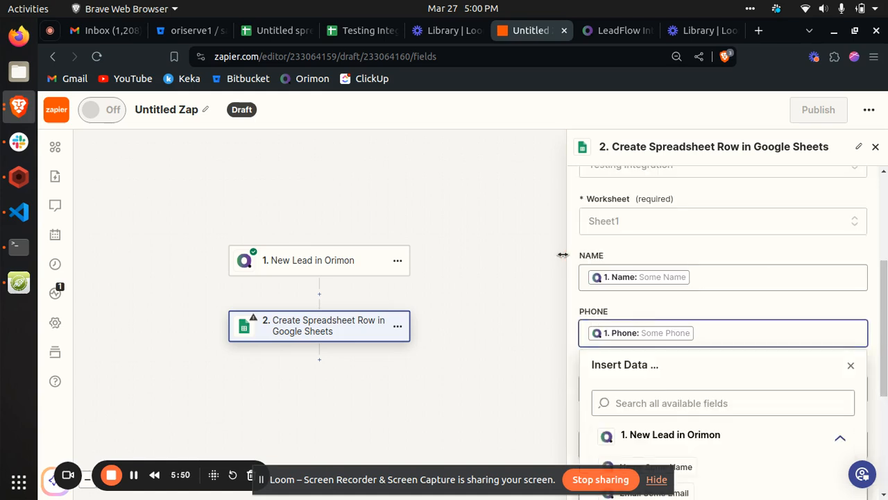
click(574, 294)
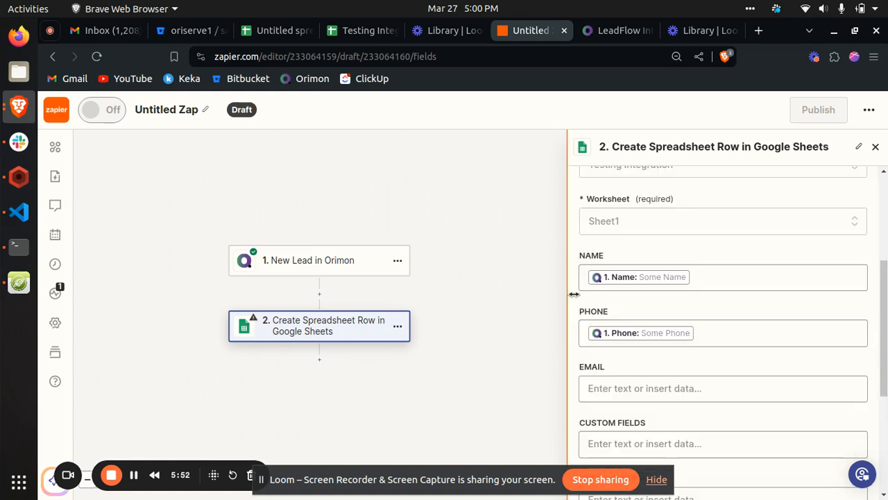
click(583, 388)
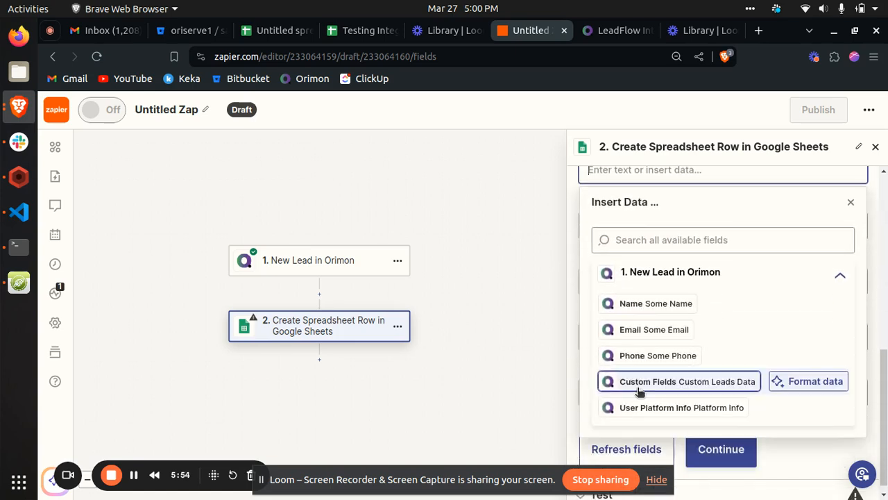
click(641, 330)
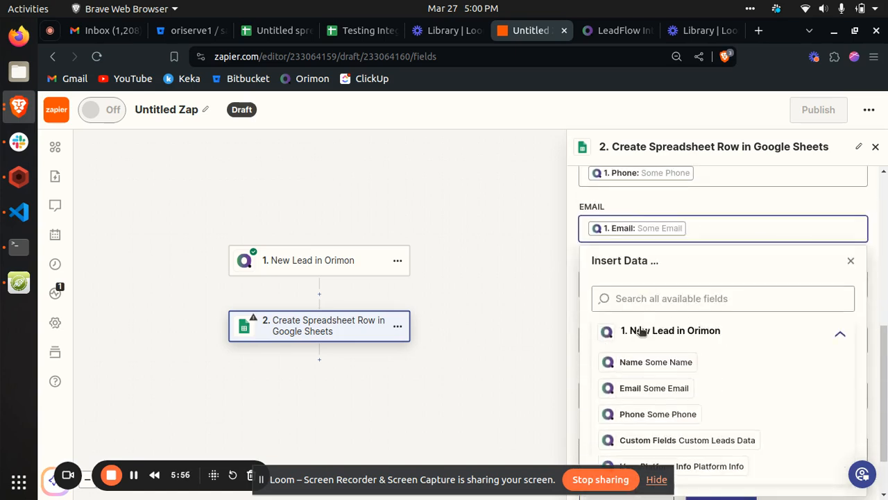
click(790, 199)
- Map the CUSTOM FIELDS column to the Orimon lead's Custom Fields data
click(683, 279)
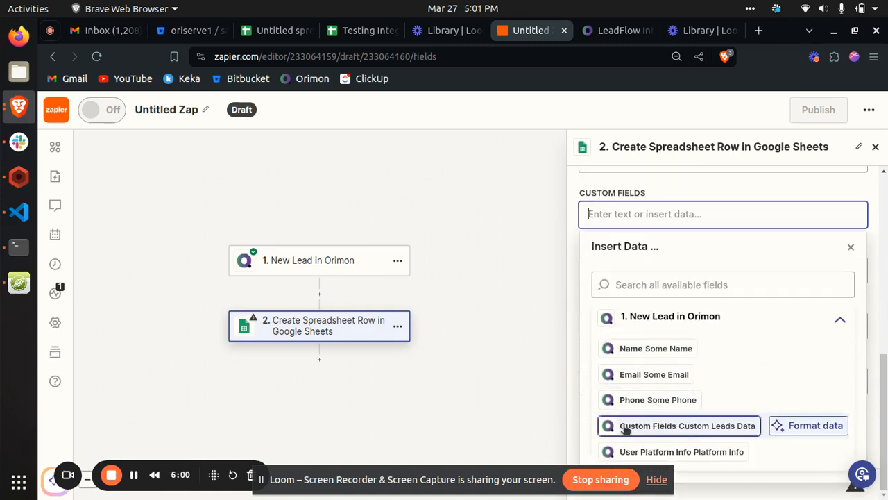
click(626, 426)
click(576, 186)
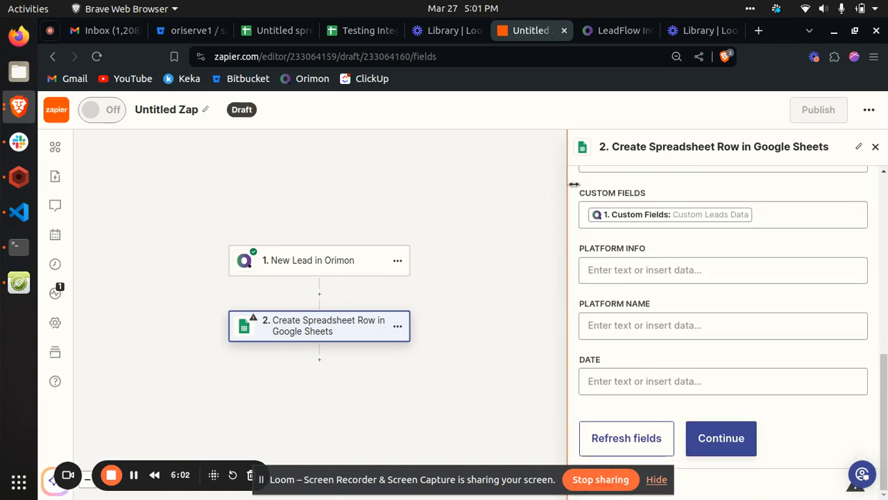
- Map the PLATFORM INFO column to the Orimon lead's User Platform Info field
click(634, 314)
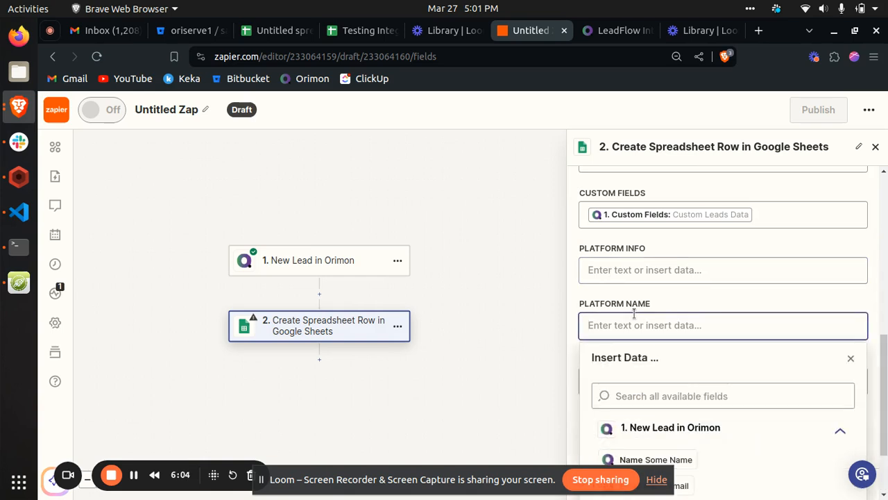
click(592, 273)
scroll(623, 339, down, 1)
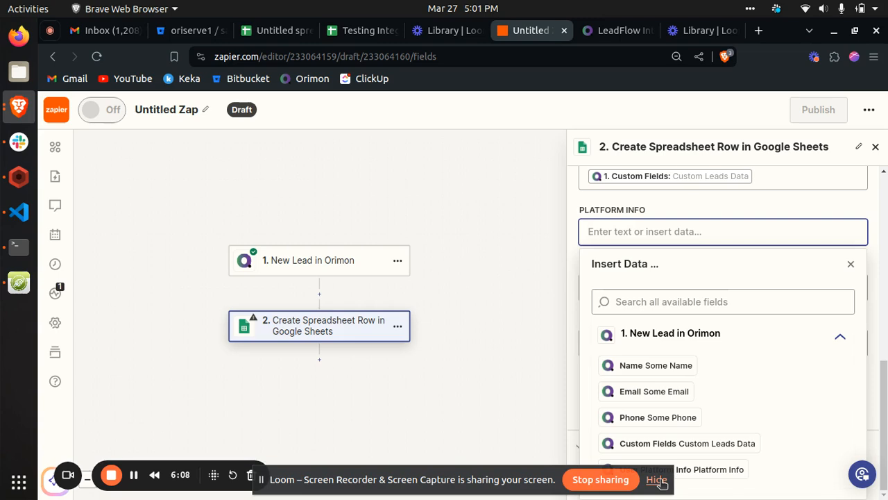
click(695, 470)
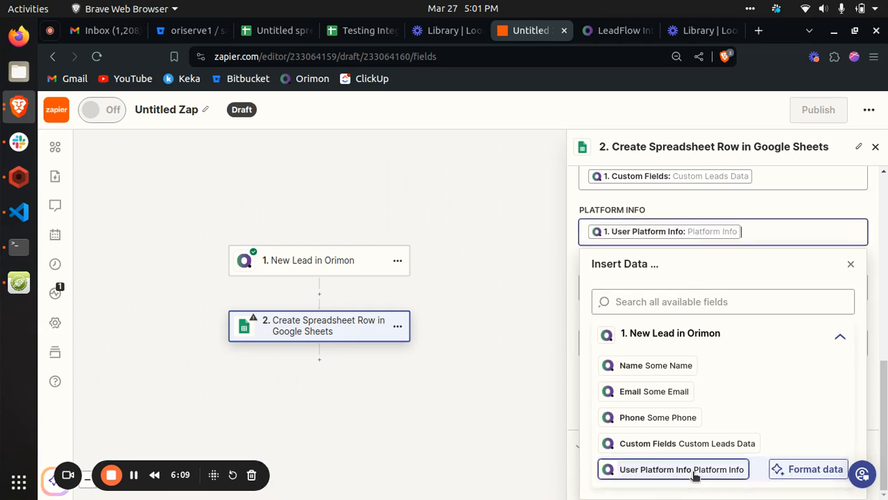
click(585, 229)
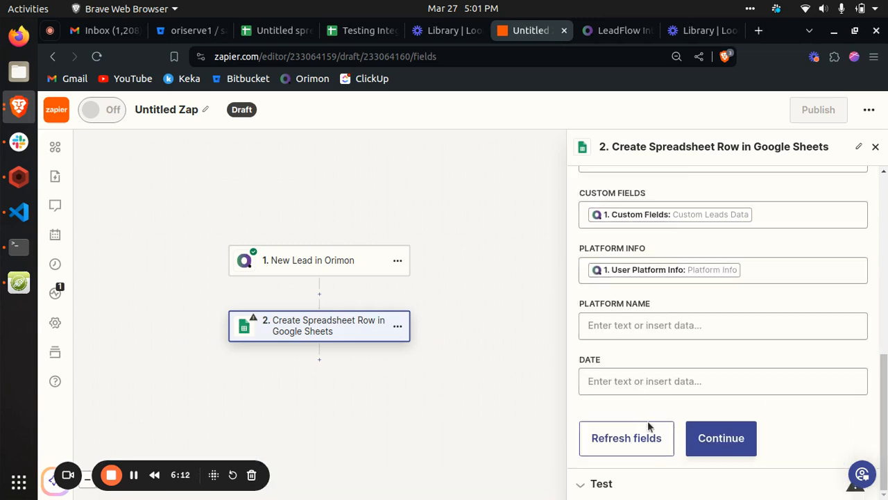
- Continue to the action's test stage, review the mapped lead data, and send a test row to Google Sheets
click(735, 449)
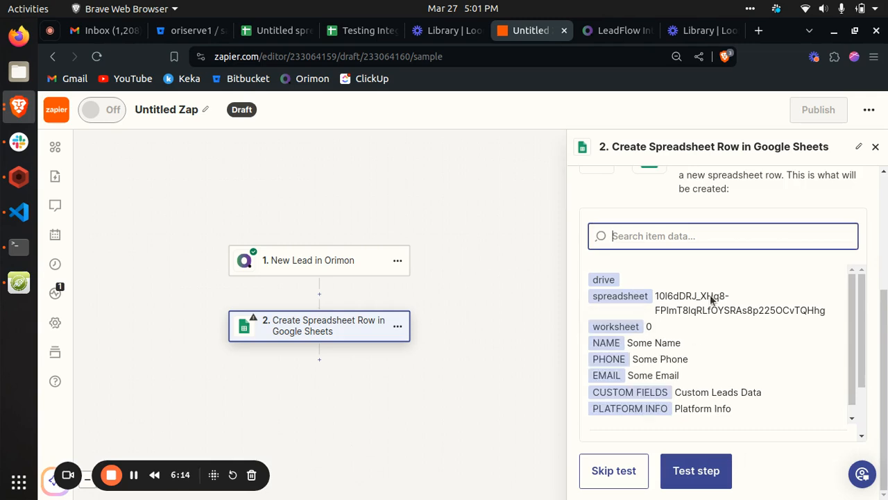
drag(633, 343, 774, 421)
click(702, 381)
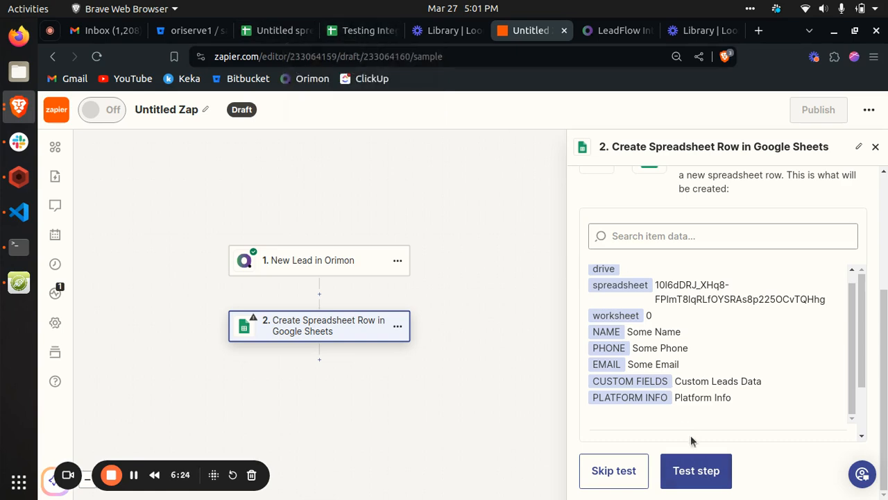
click(695, 471)
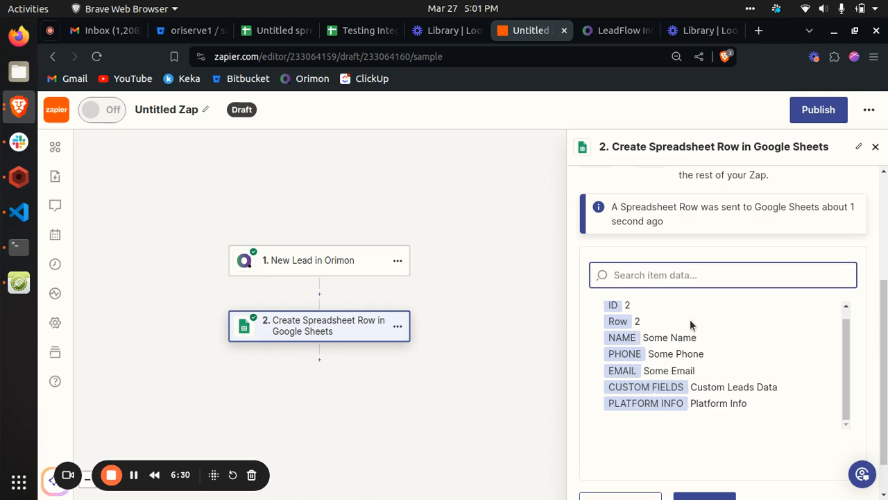
drag(671, 220, 610, 207)
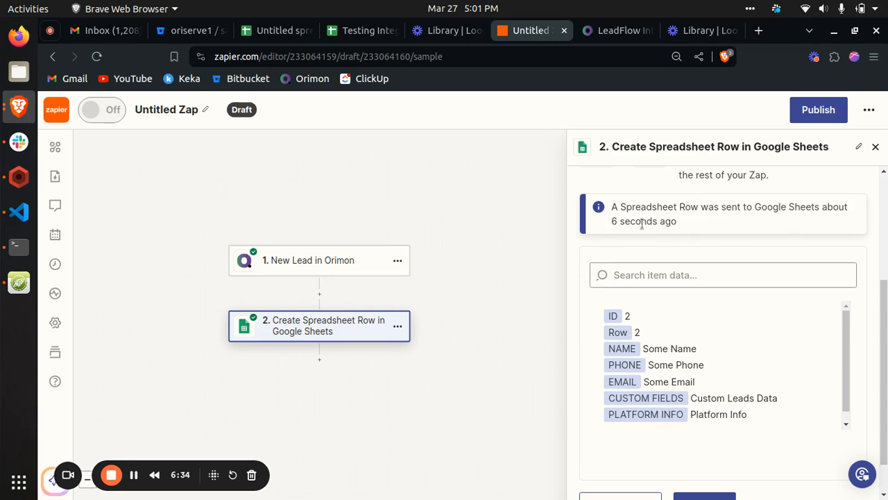
scroll(631, 222, down, 2)
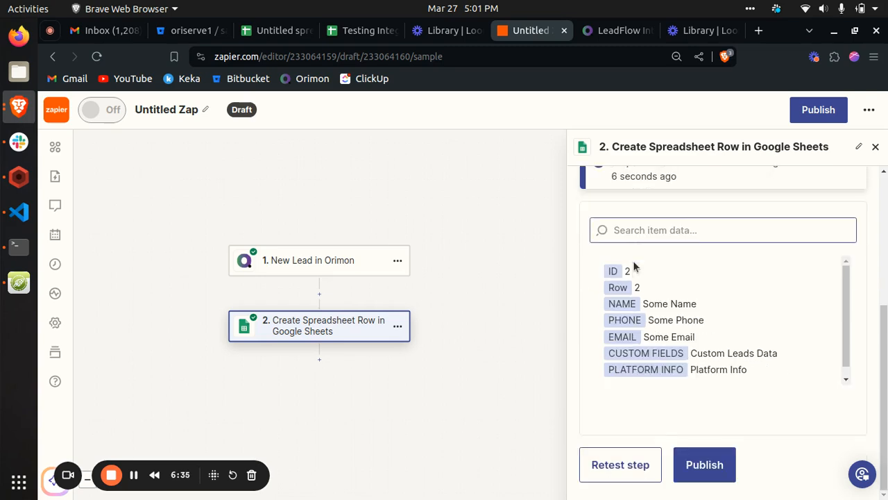
- Check row 2 of the Testing Integration spreadsheet for the test lead data, and return to the Zap editor
click(349, 33)
drag(87, 198, 304, 198)
click(305, 197)
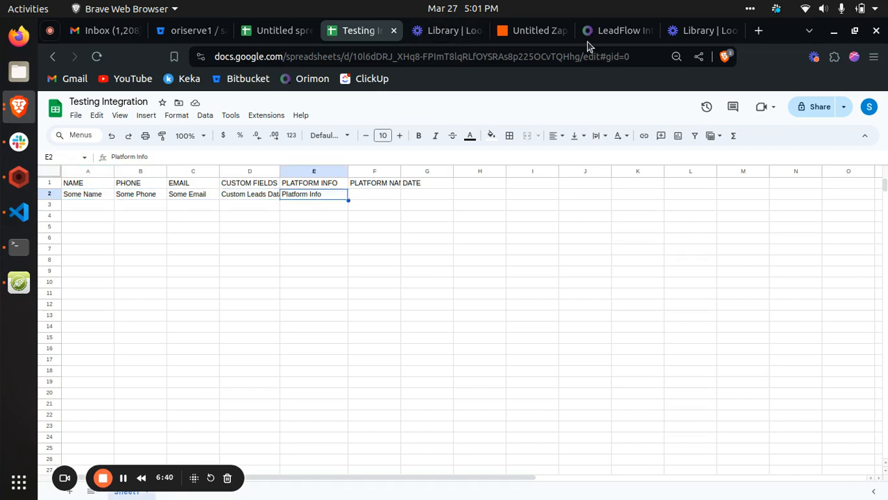
click(532, 31)
- Publish the Zap and dismiss the dialog offering to create another one
scroll(722, 380, down, 1)
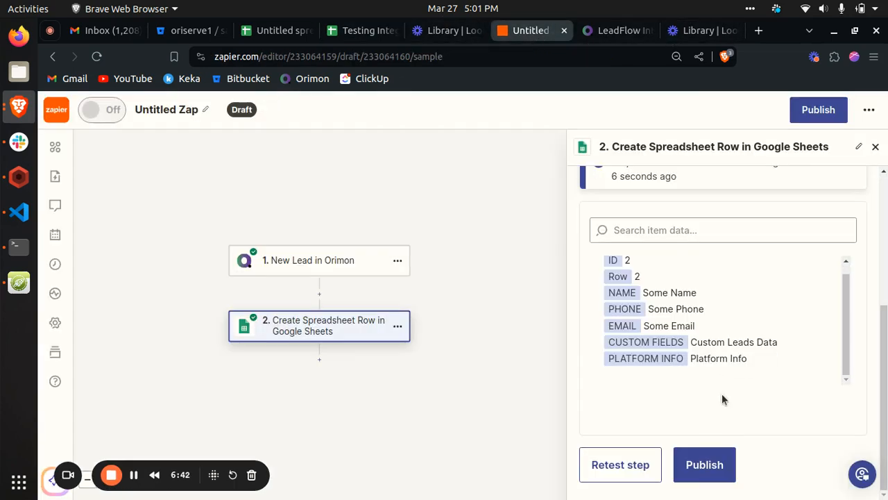
click(705, 480)
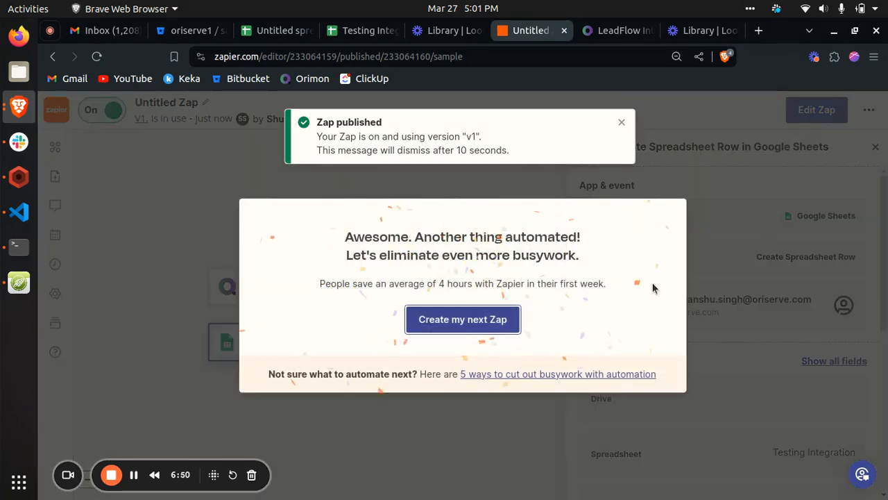
click(740, 288)
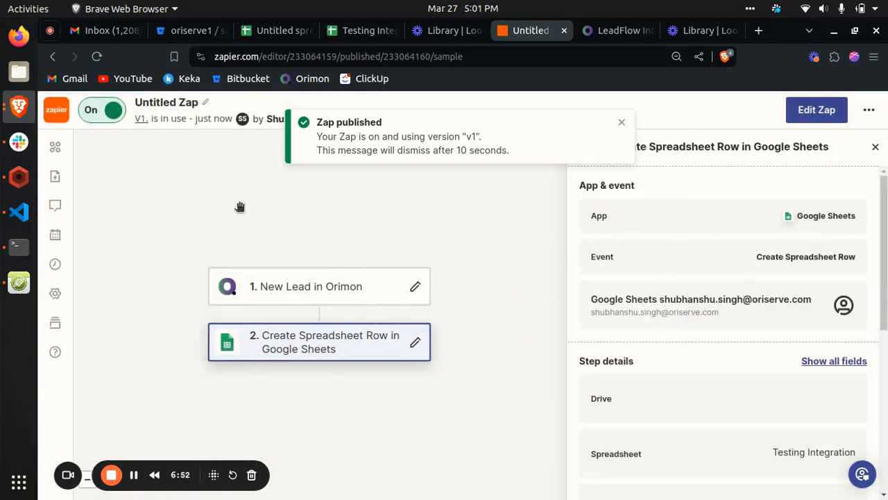
- Review Orimon's Zapier integration page and the published Zap's New Lead trigger and Create Spreadsheet Row details with its column mappings
click(610, 33)
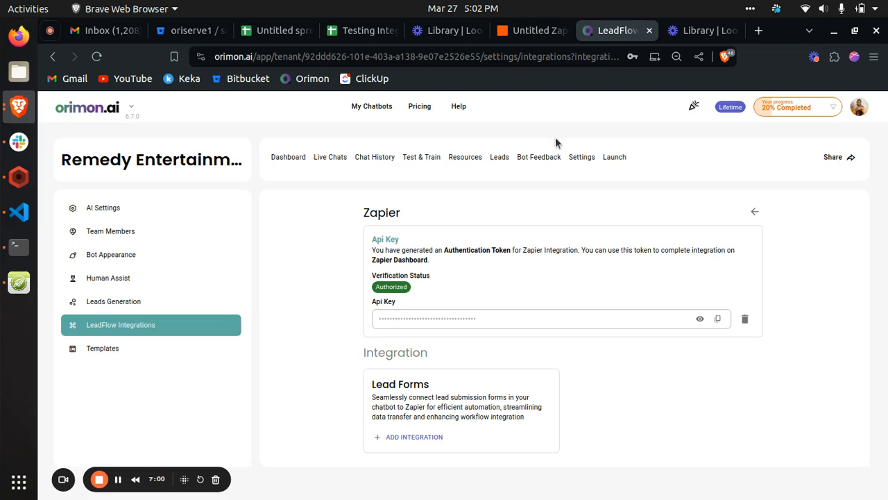
click(531, 32)
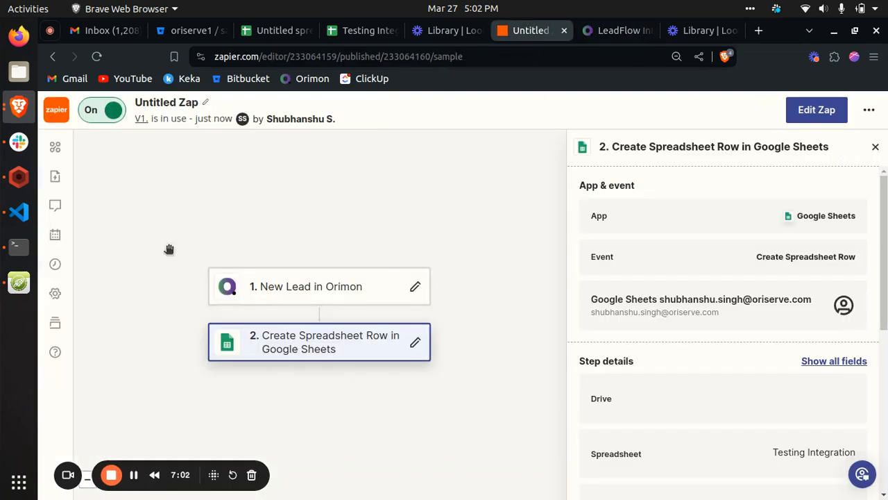
click(323, 284)
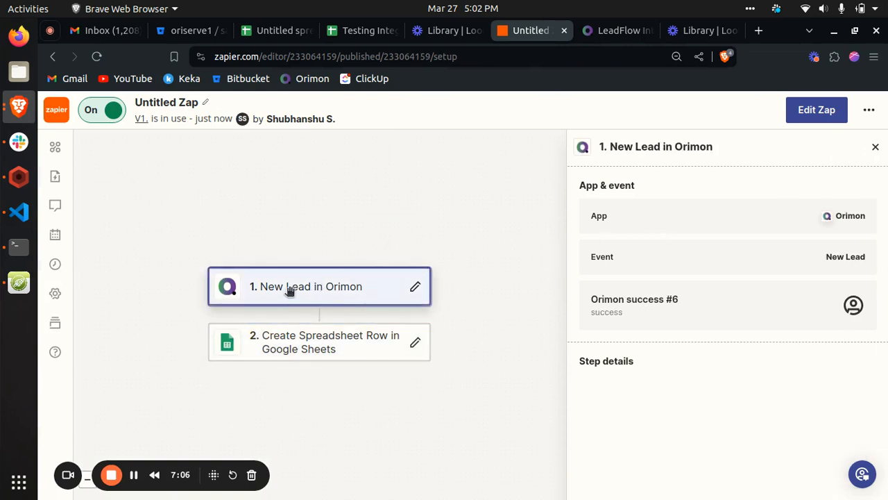
click(323, 351)
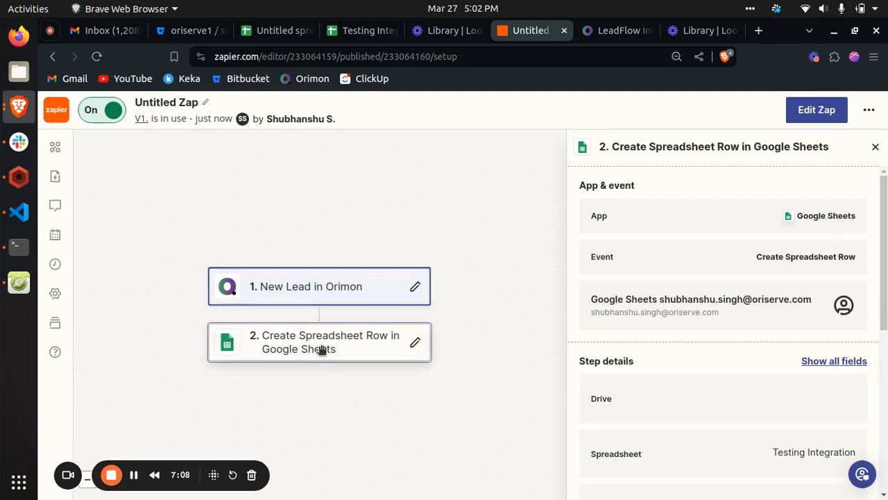
scroll(708, 367, down, 5)
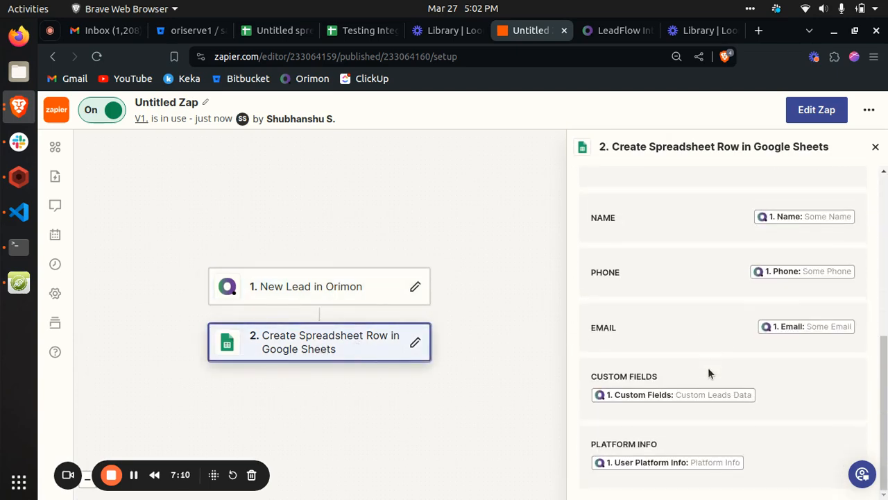
scroll(668, 331, up, 2)
scroll(668, 331, up, 3)
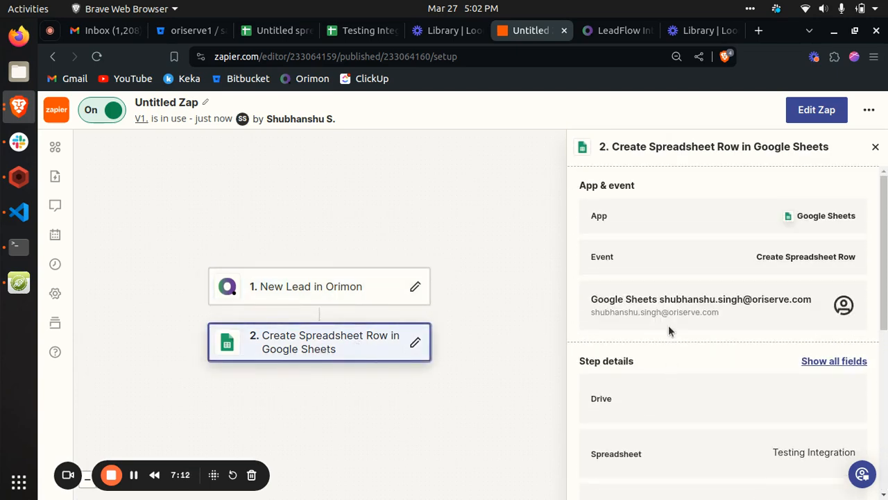
- Examine the lead data in row 3 of the Testing Integration spreadsheet across its columns, and return to the published Zap
click(359, 32)
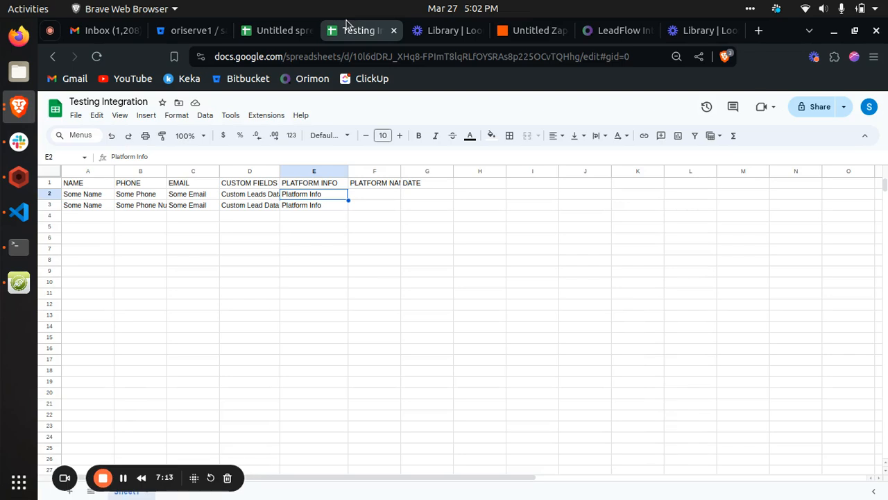
click(75, 205)
click(160, 206)
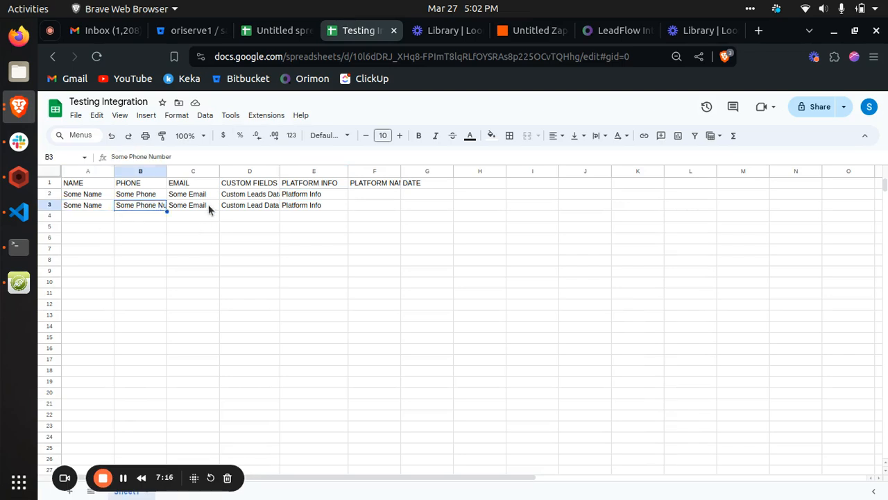
click(209, 205)
click(247, 205)
click(316, 197)
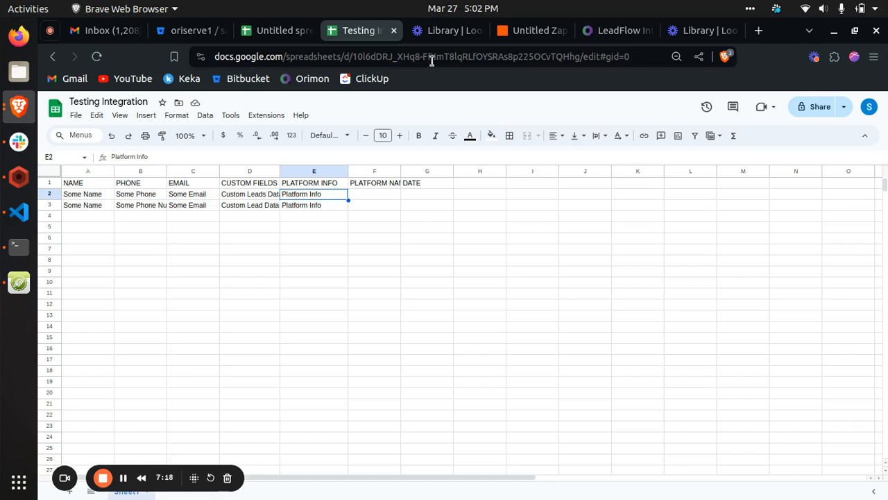
click(527, 30)
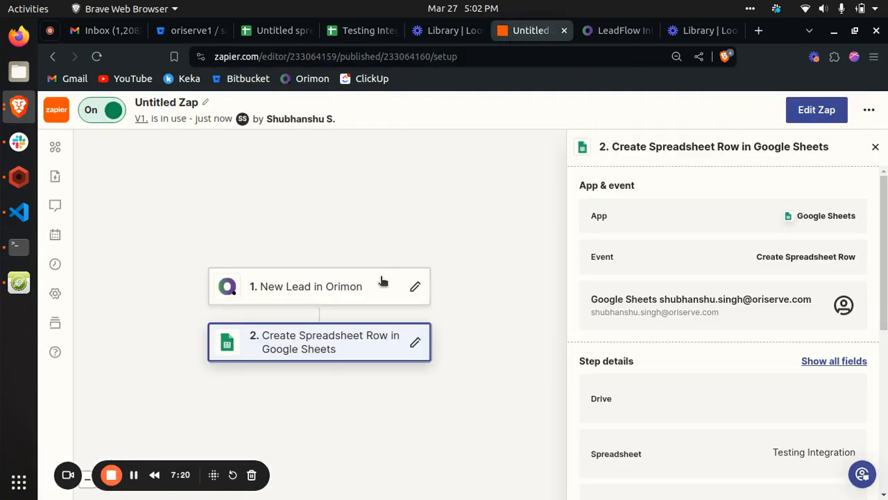